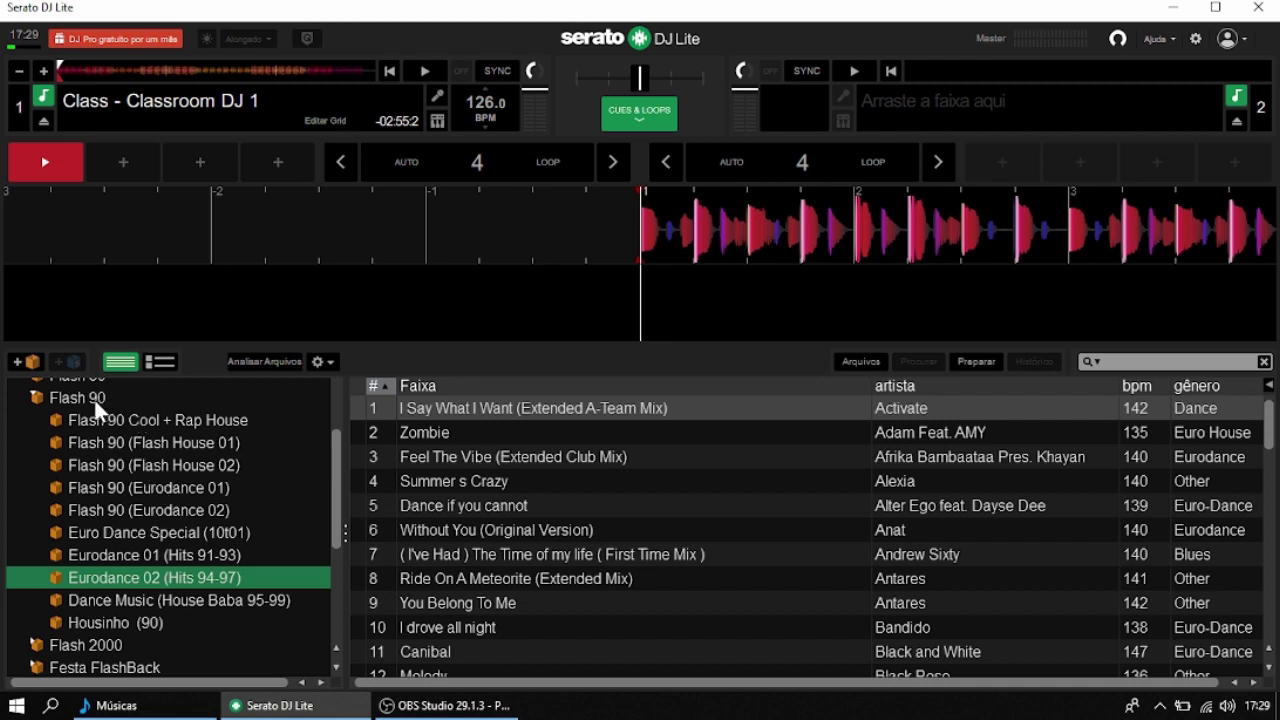
Step: Expand the Flash 80 crate and look through the crate list from the top down to the Flash 90 subcrates
scroll(137, 426, up, 1)
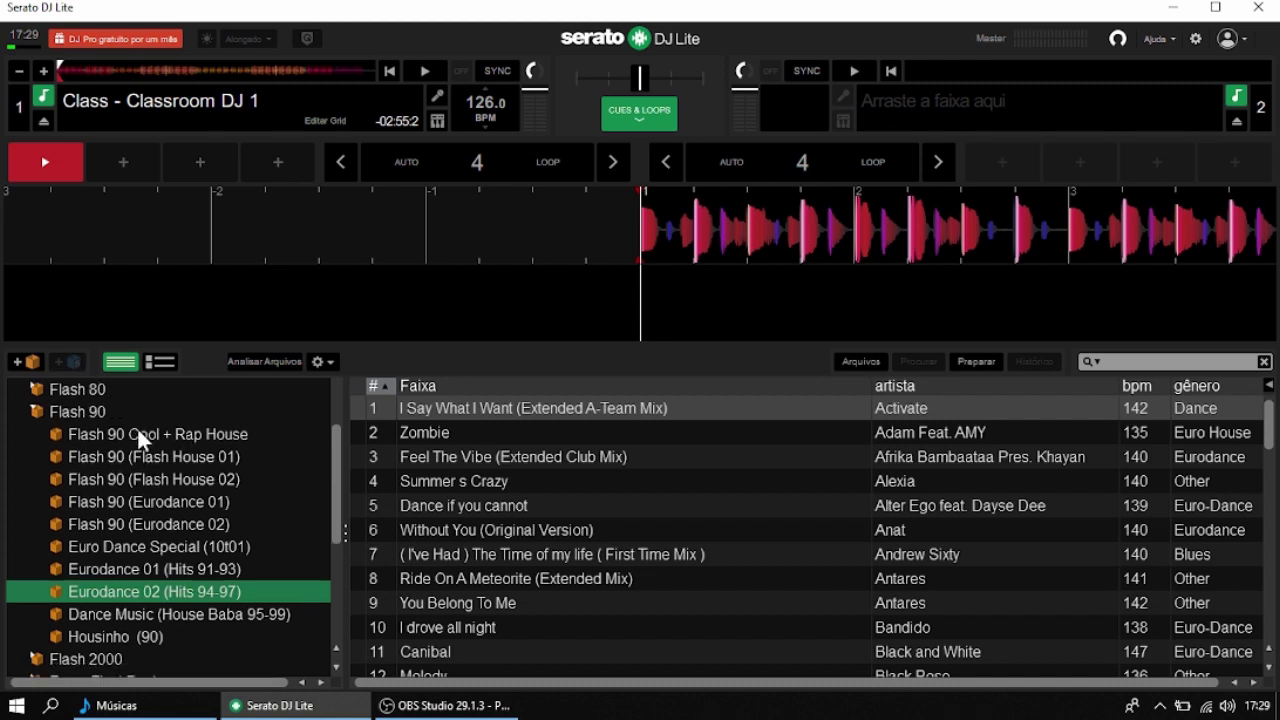
click(32, 384)
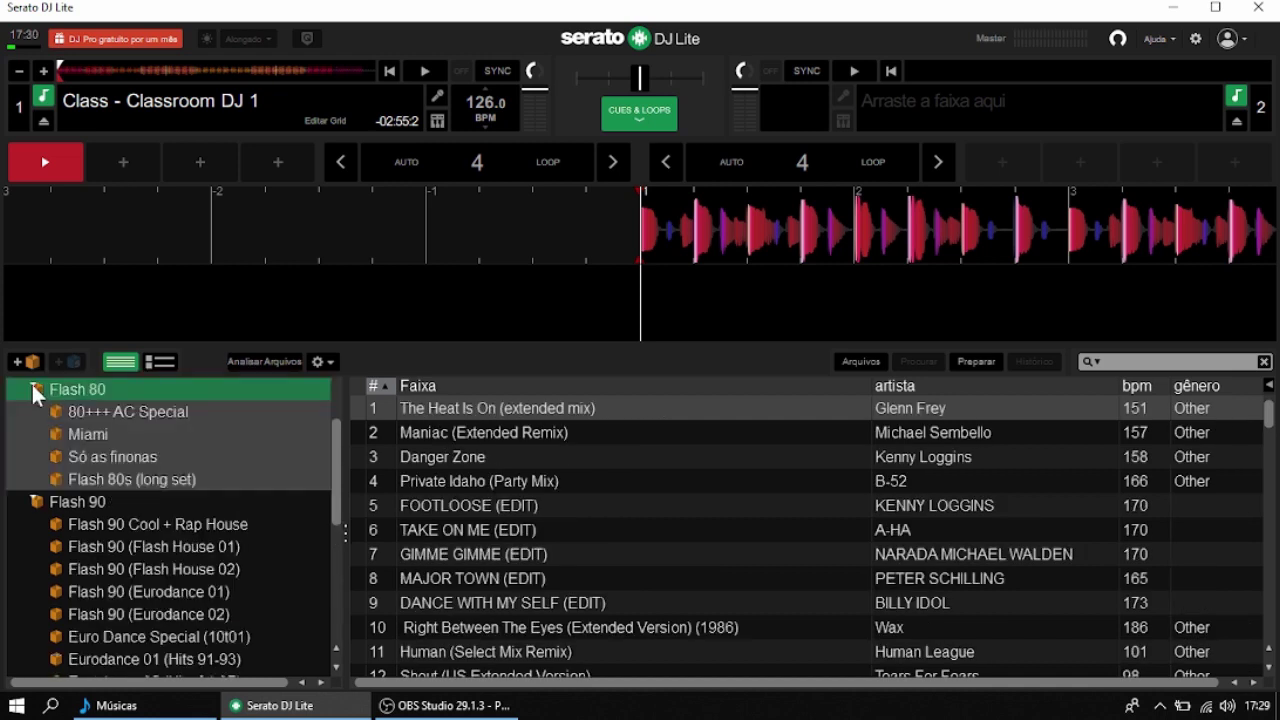
scroll(59, 407, up, 5)
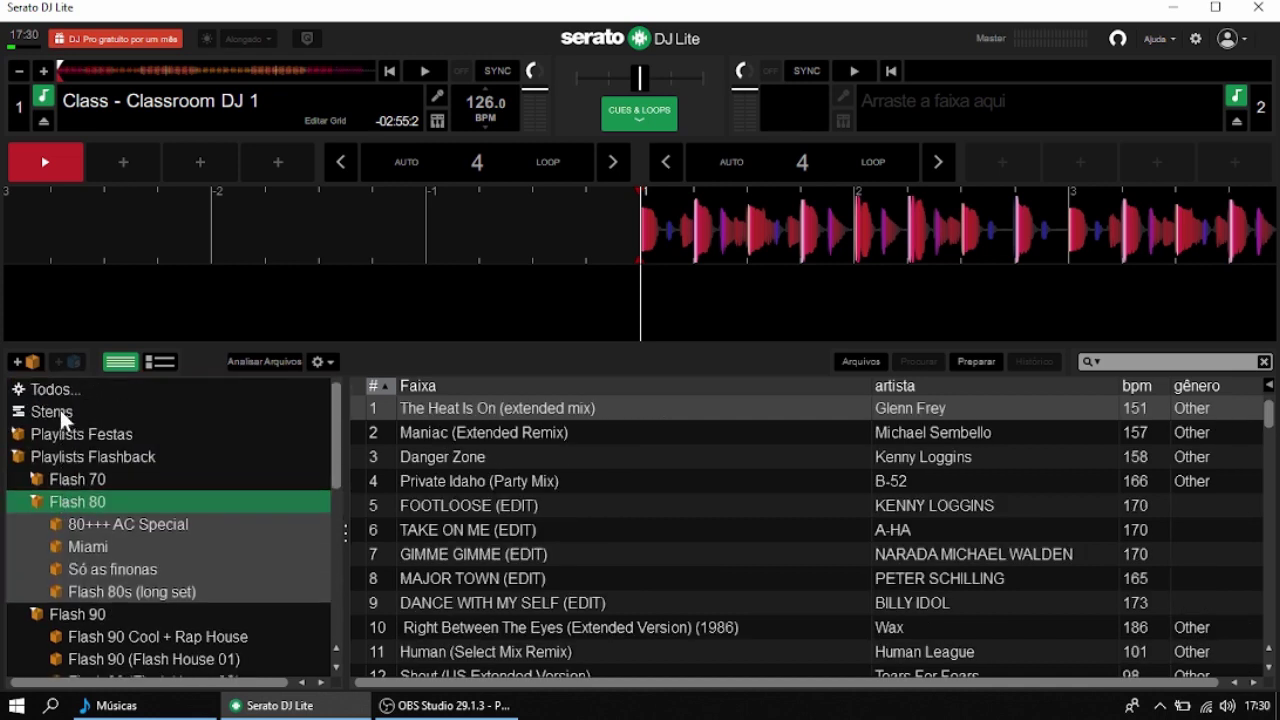
scroll(59, 407, down, 3)
scroll(62, 417, down, 2)
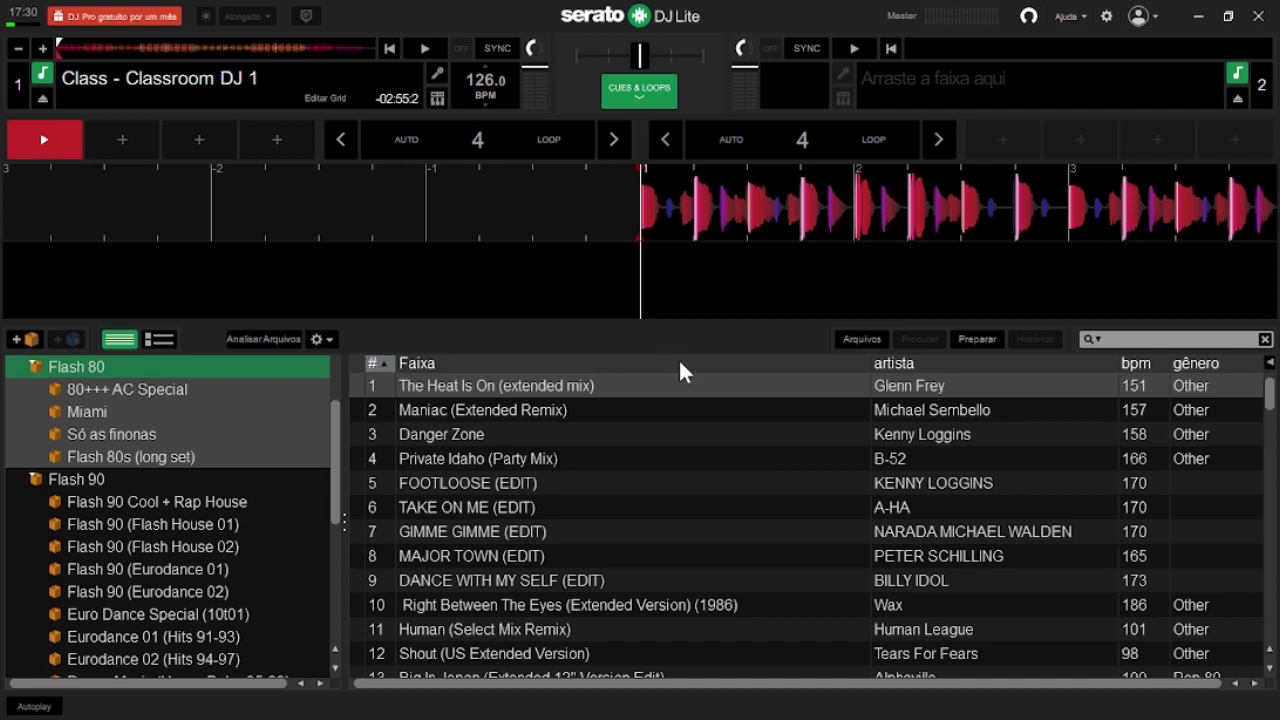
Step: Browse the music files to 02- Playlists Flashback, 02- Flash 80, 02- Miami, and close the file browser
click(860, 340)
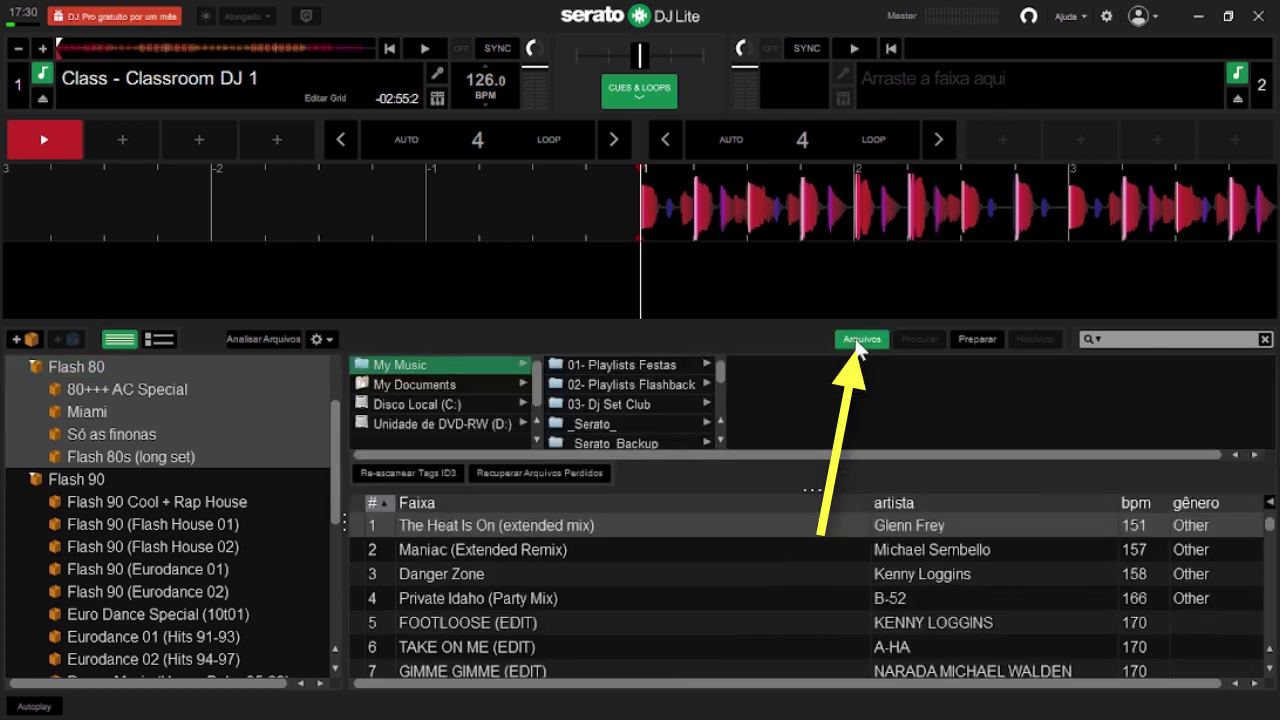
click(630, 387)
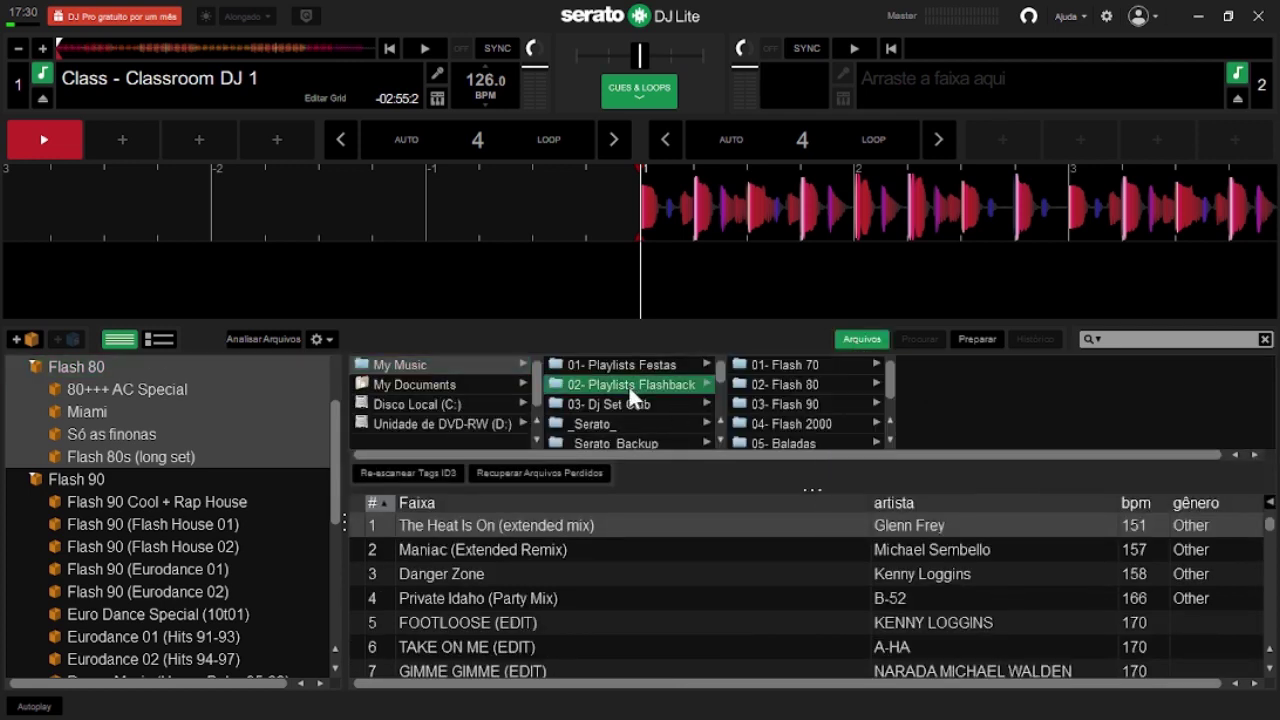
click(811, 388)
click(945, 384)
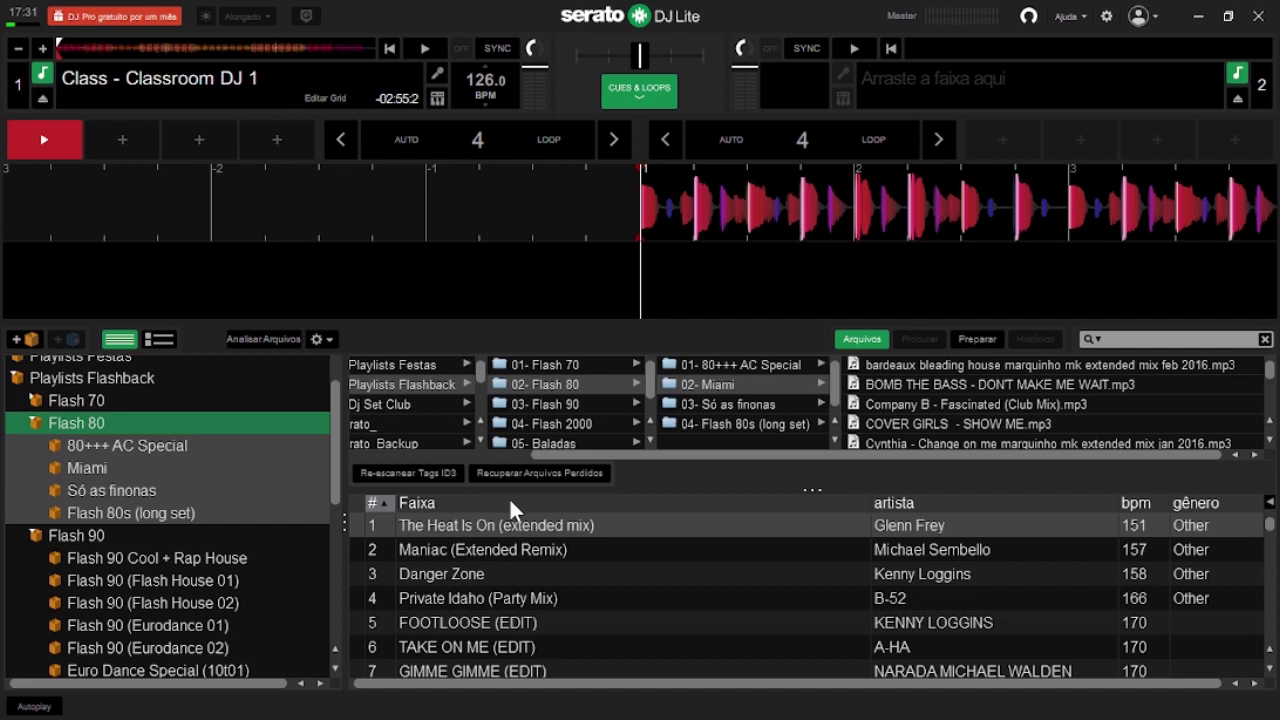
click(861, 342)
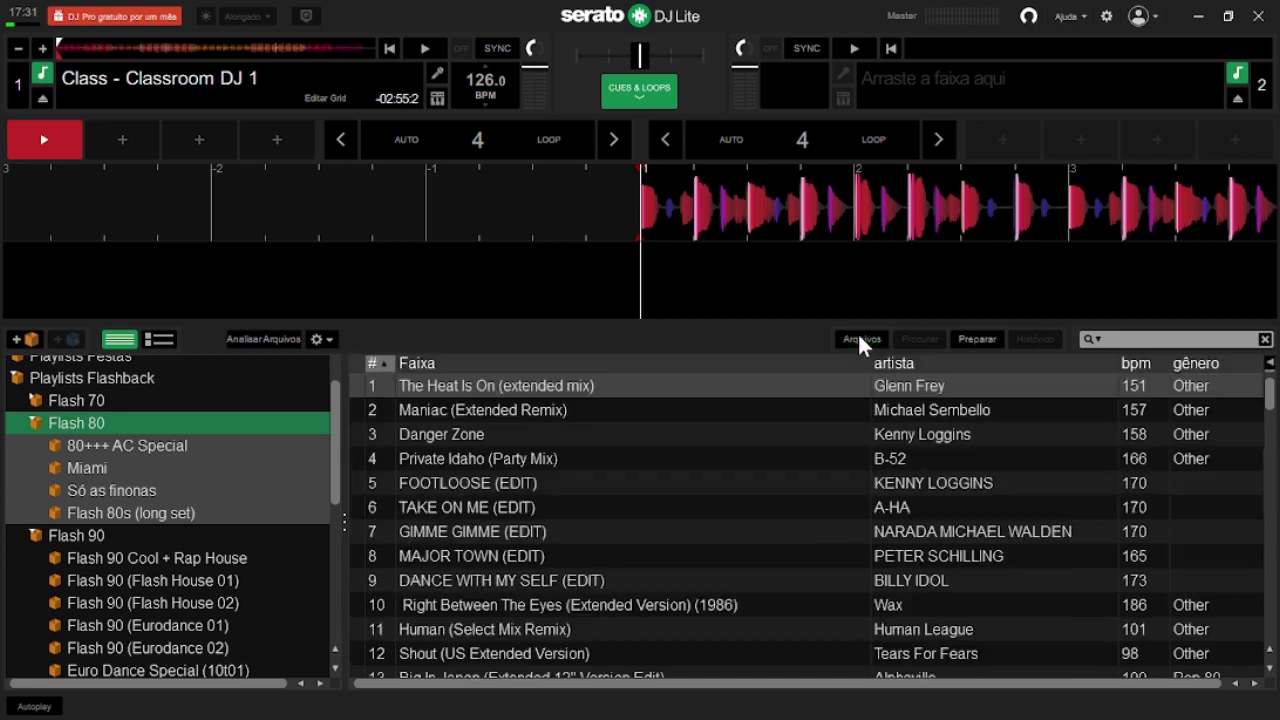
Step: Collapse the Flash 80, Flash 90, Playlists Flashback and Dj Set Club crates
click(29, 418)
click(30, 440)
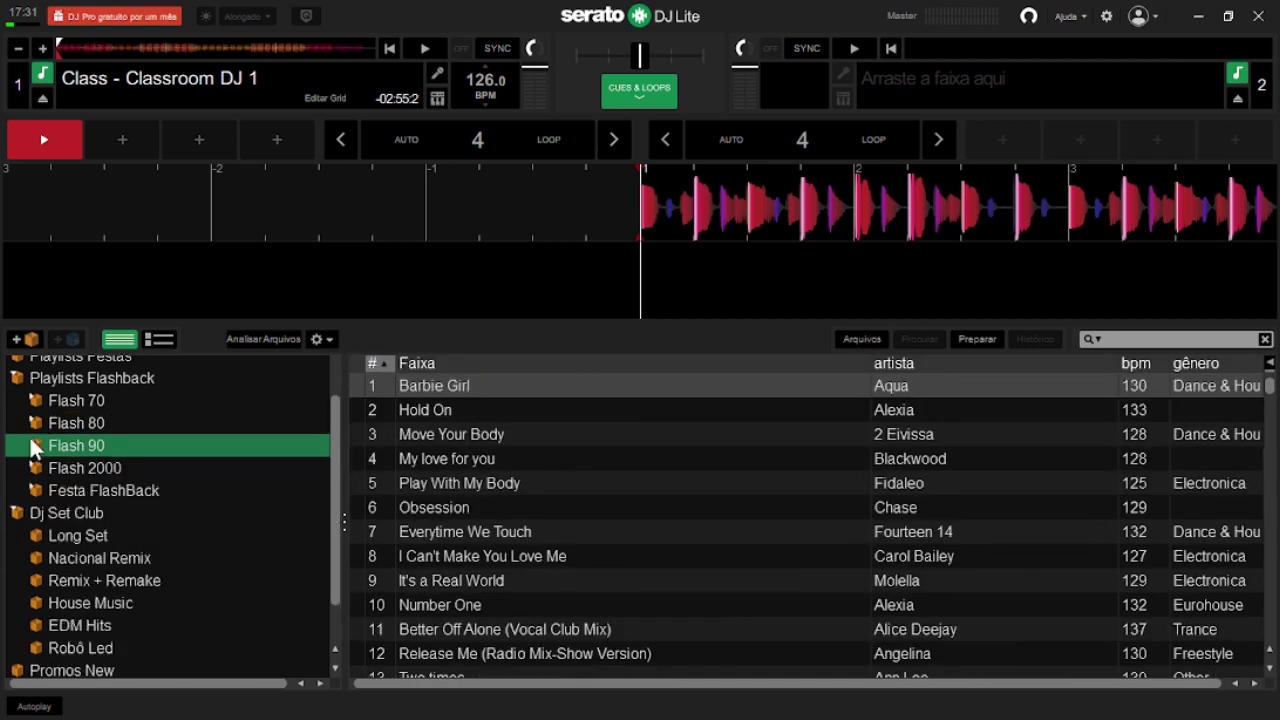
click(18, 378)
click(16, 458)
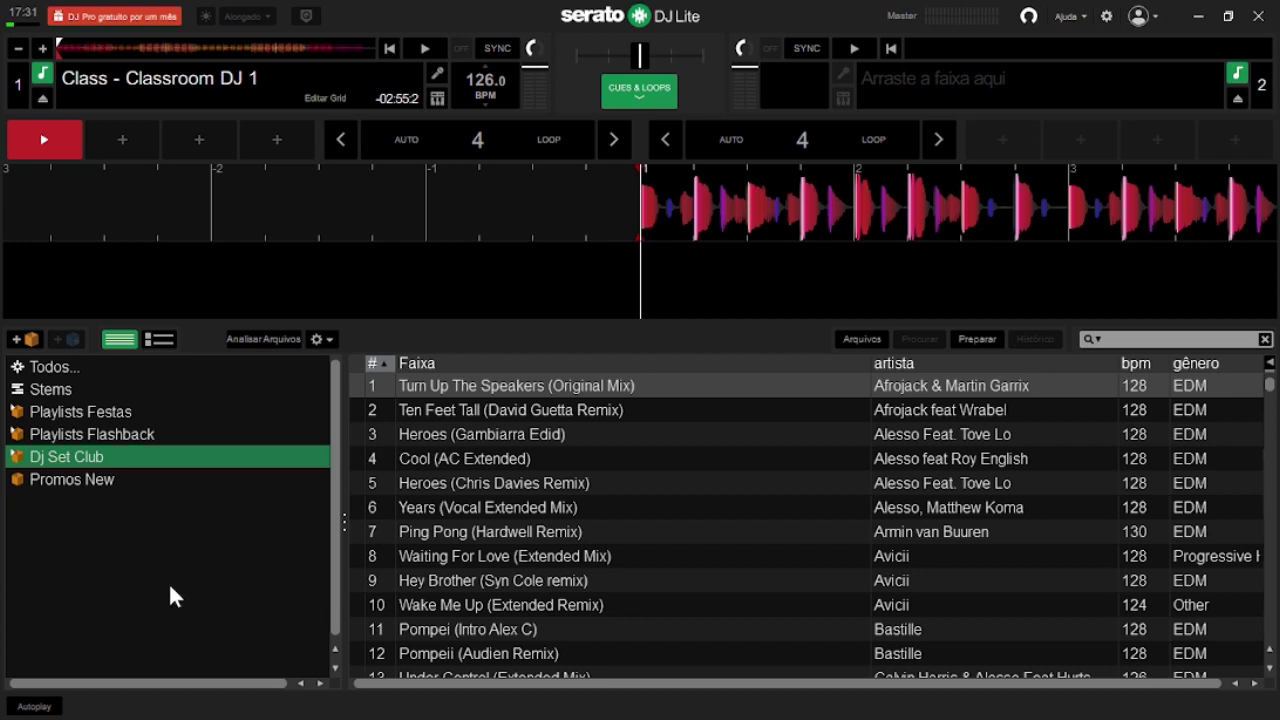
Step: Create a new crate and name it Principal
click(18, 340)
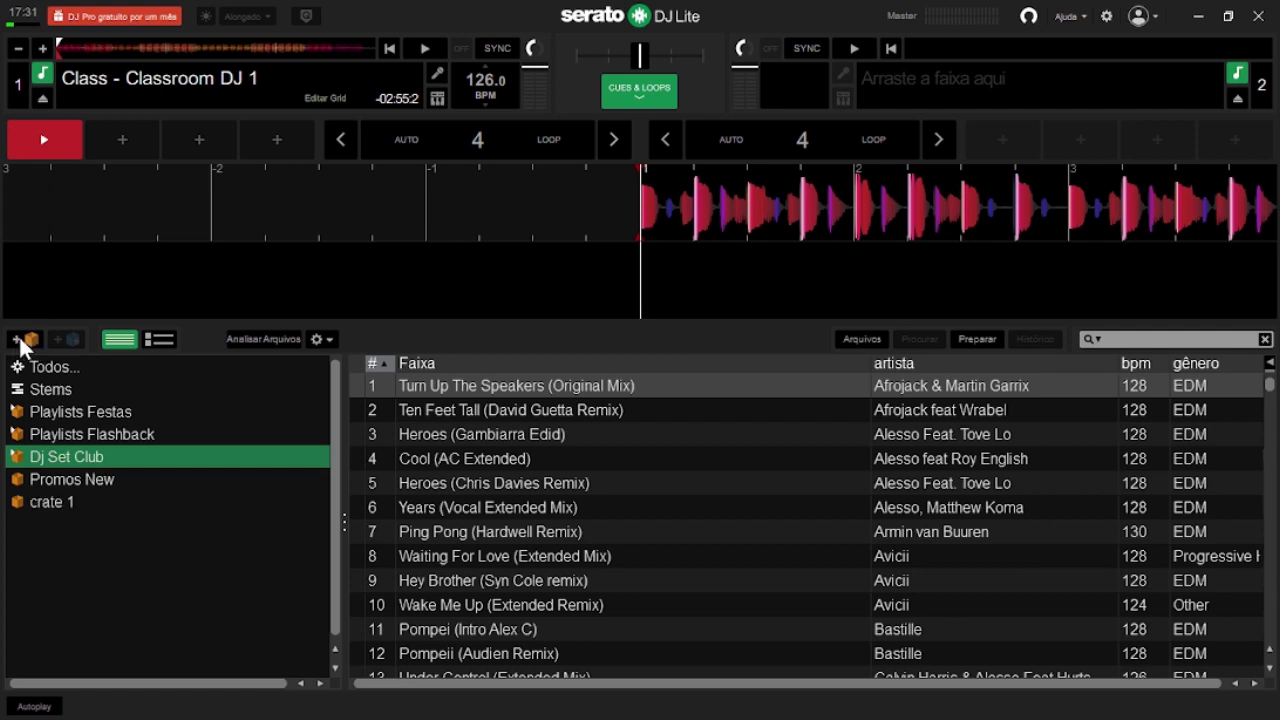
double_click(69, 501)
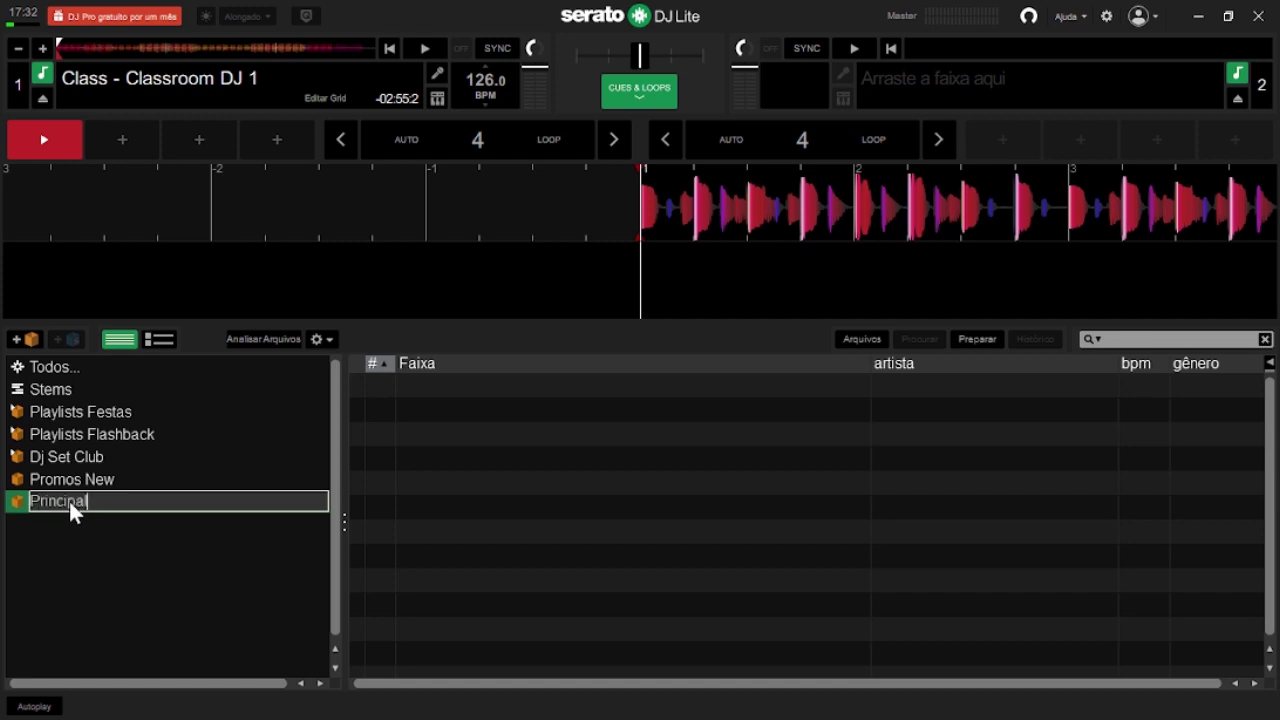
key(Return)
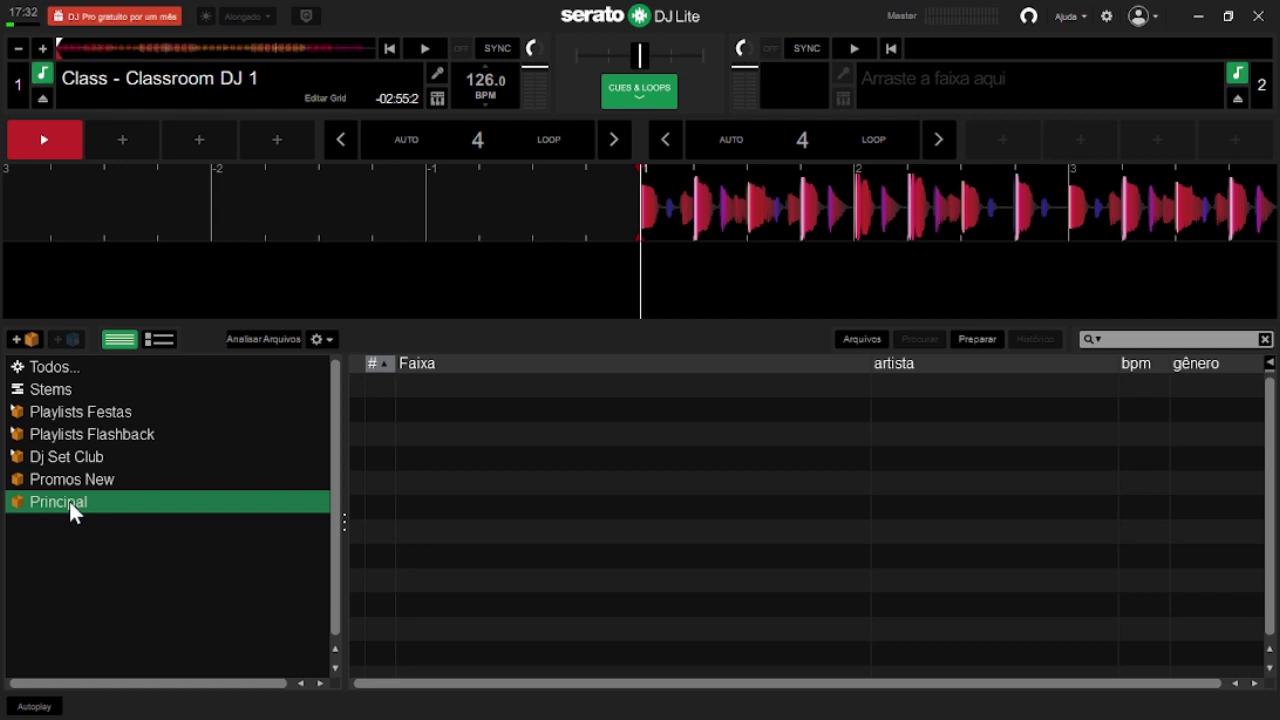
Step: Add seven tracks from the Flash 80 Miami folder to the Principal crate, including "When the time is right" and "Like a Child"
click(859, 339)
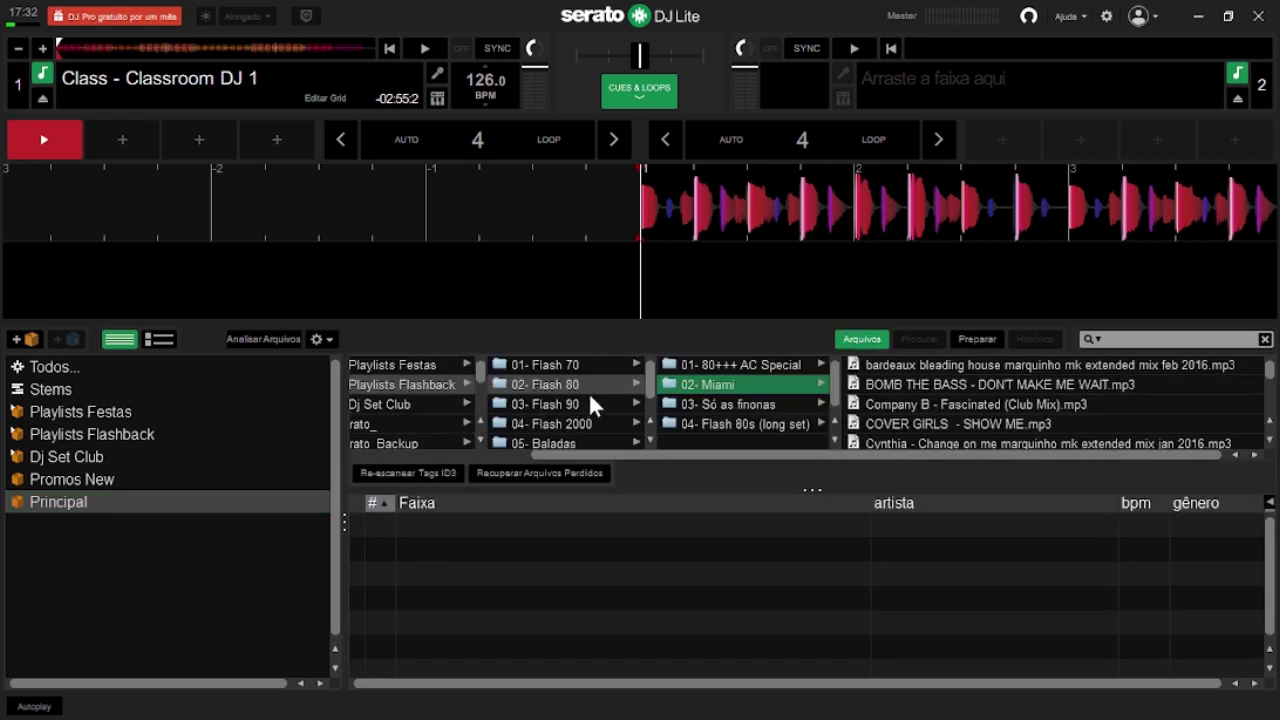
scroll(900, 382, down, 5)
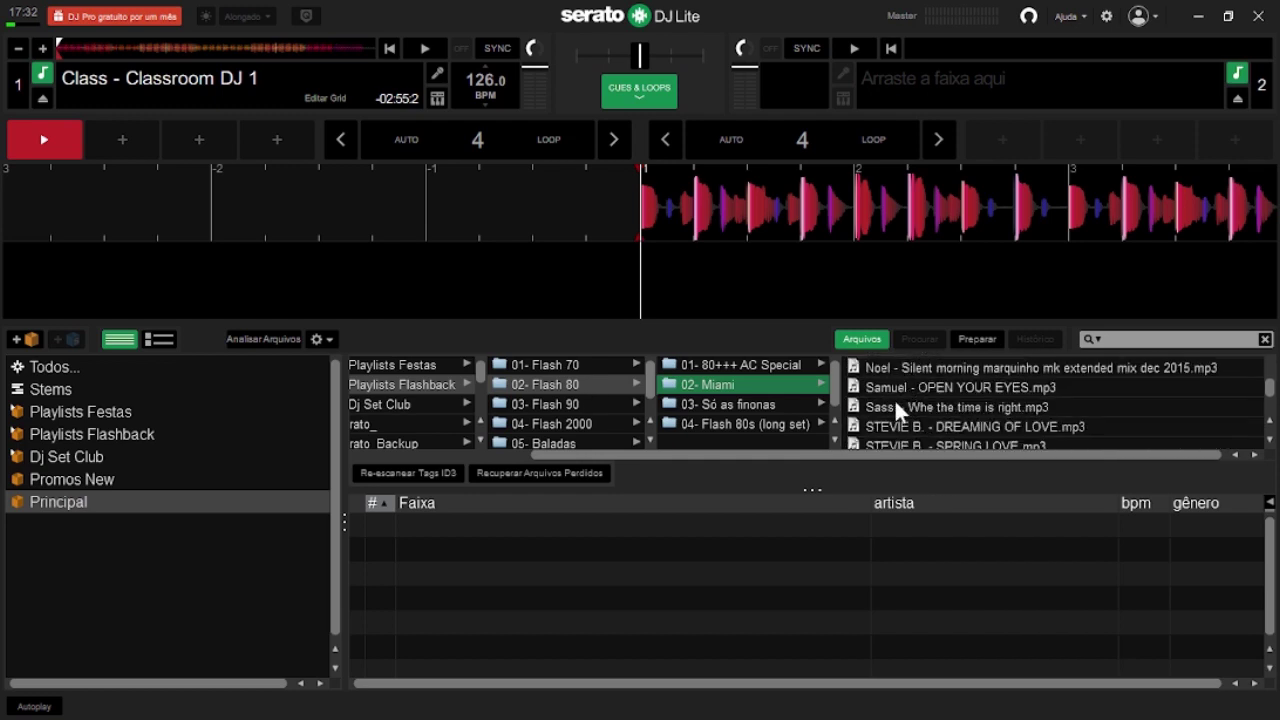
drag(892, 404, 697, 556)
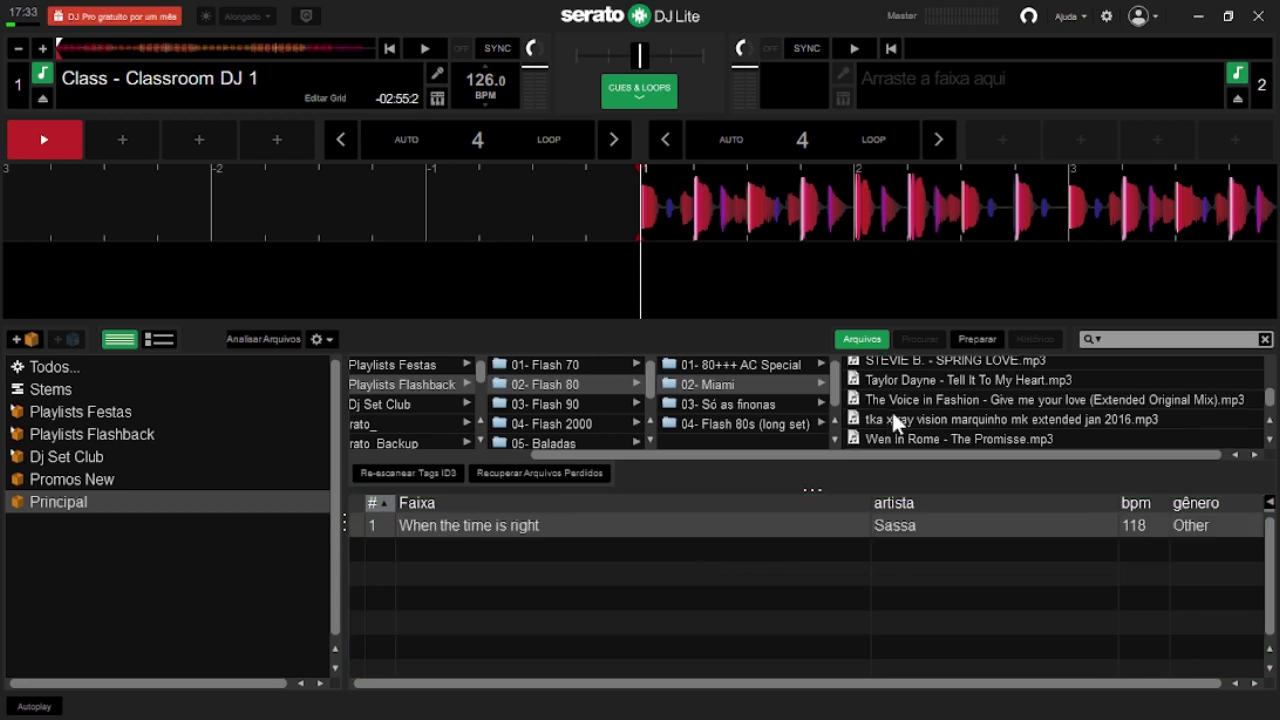
scroll(891, 410, up, 2)
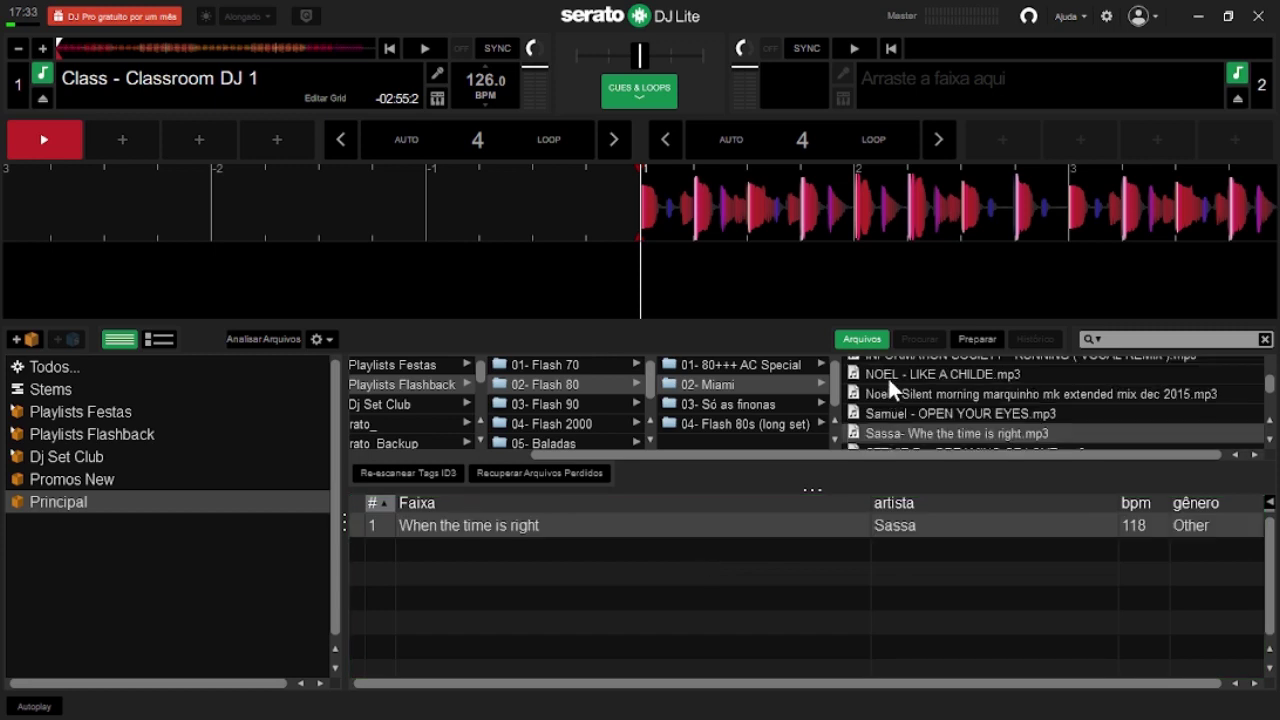
drag(887, 376, 596, 530)
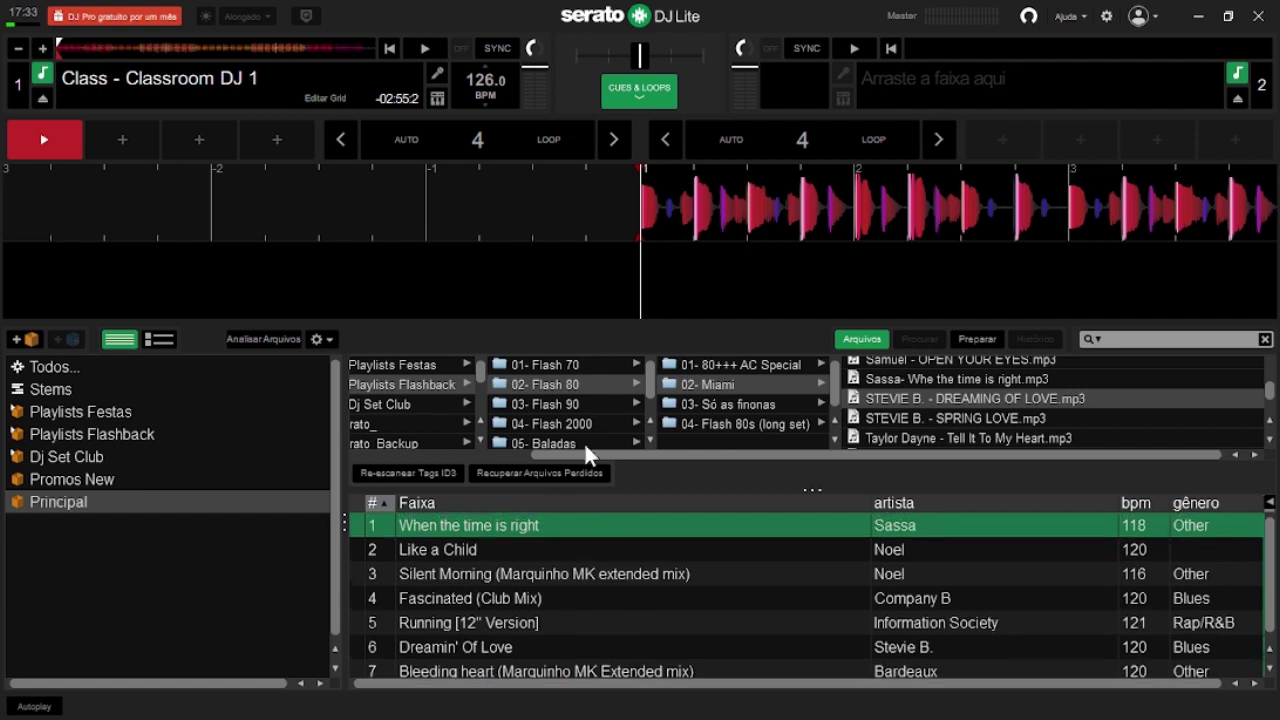
click(862, 339)
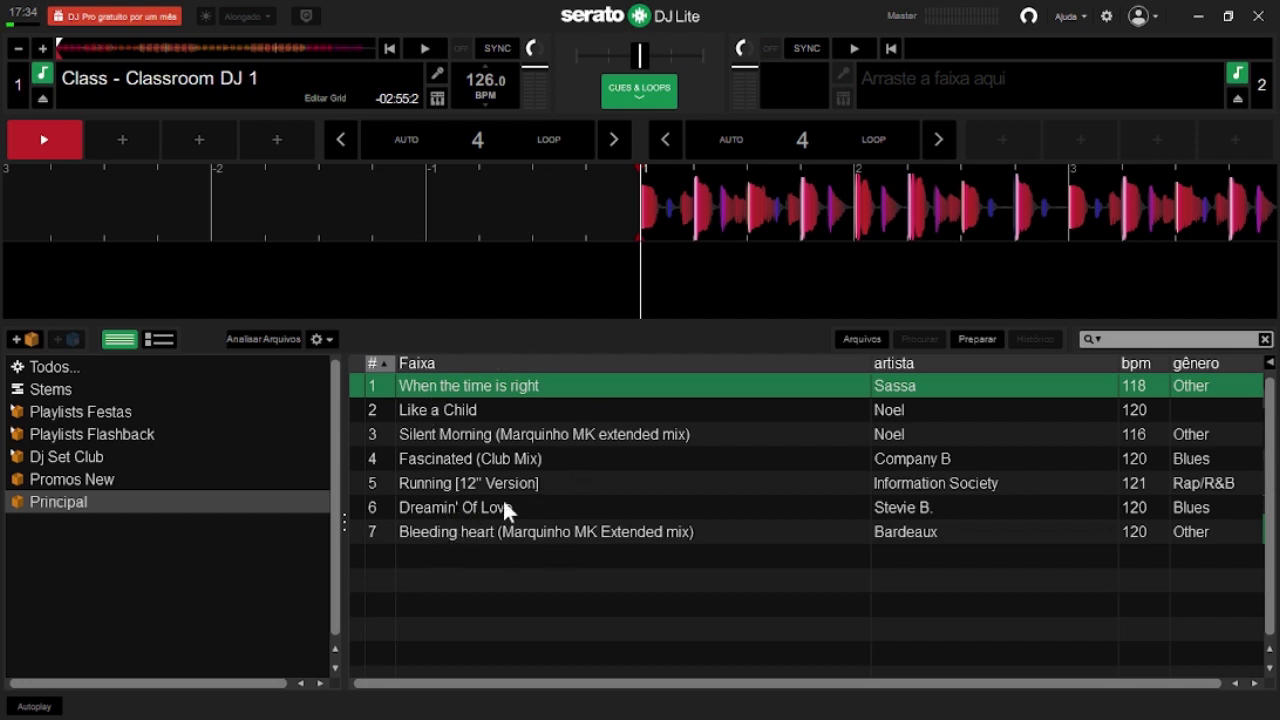
Step: Reorder the Principal crate, moving "Bleeding heart" to position 2 and "Running [12" Version]" to position 4
drag(500, 532, 456, 408)
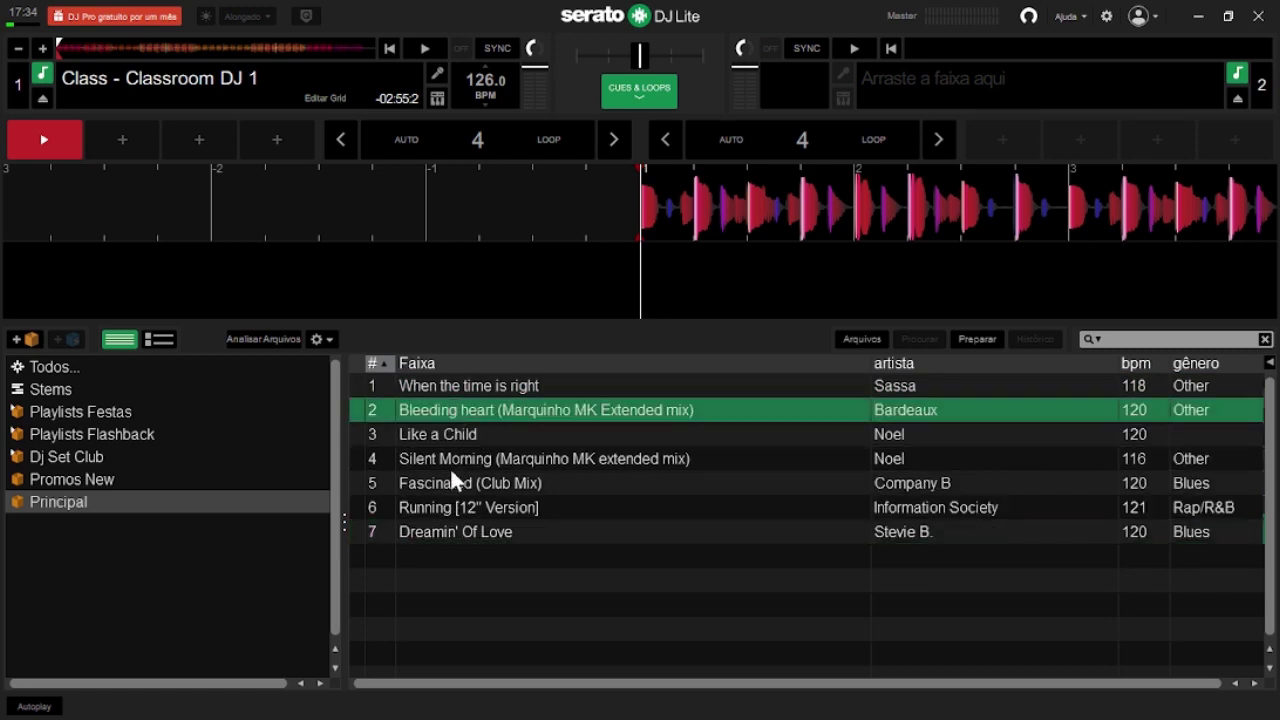
drag(444, 505, 452, 432)
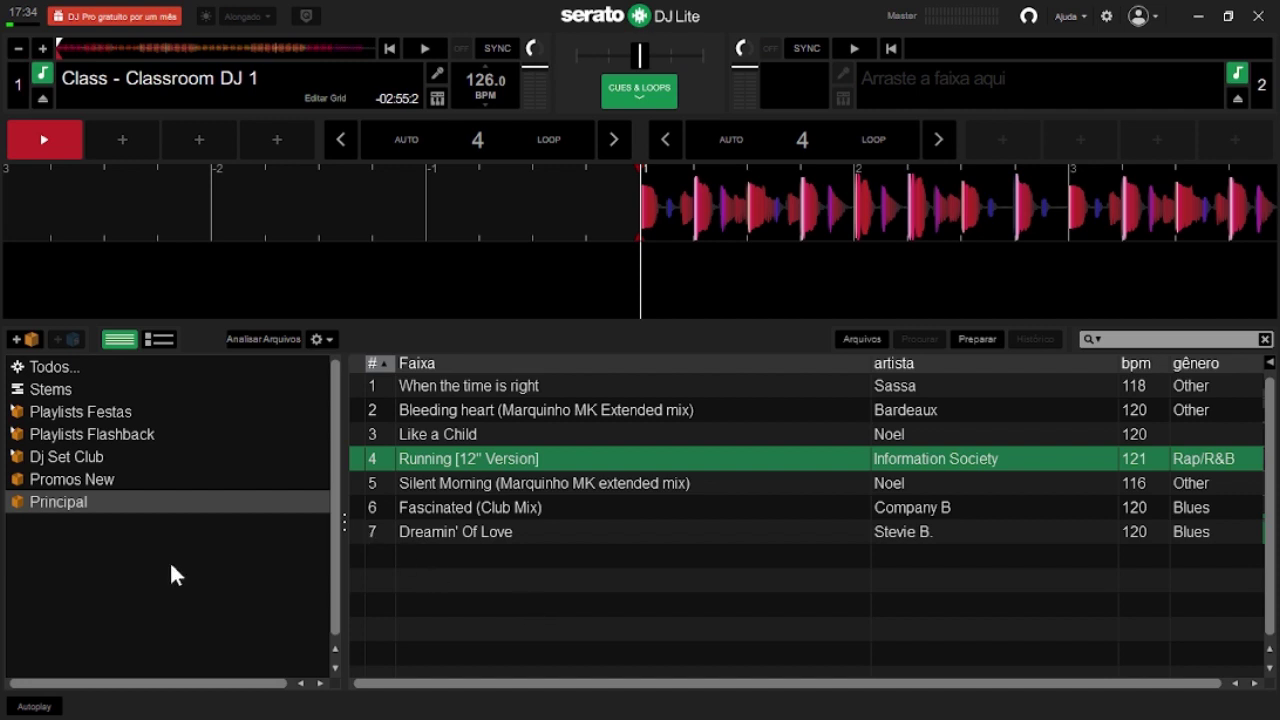
Step: Create another crate and name it aniversario do fulano
click(19, 341)
double_click(55, 523)
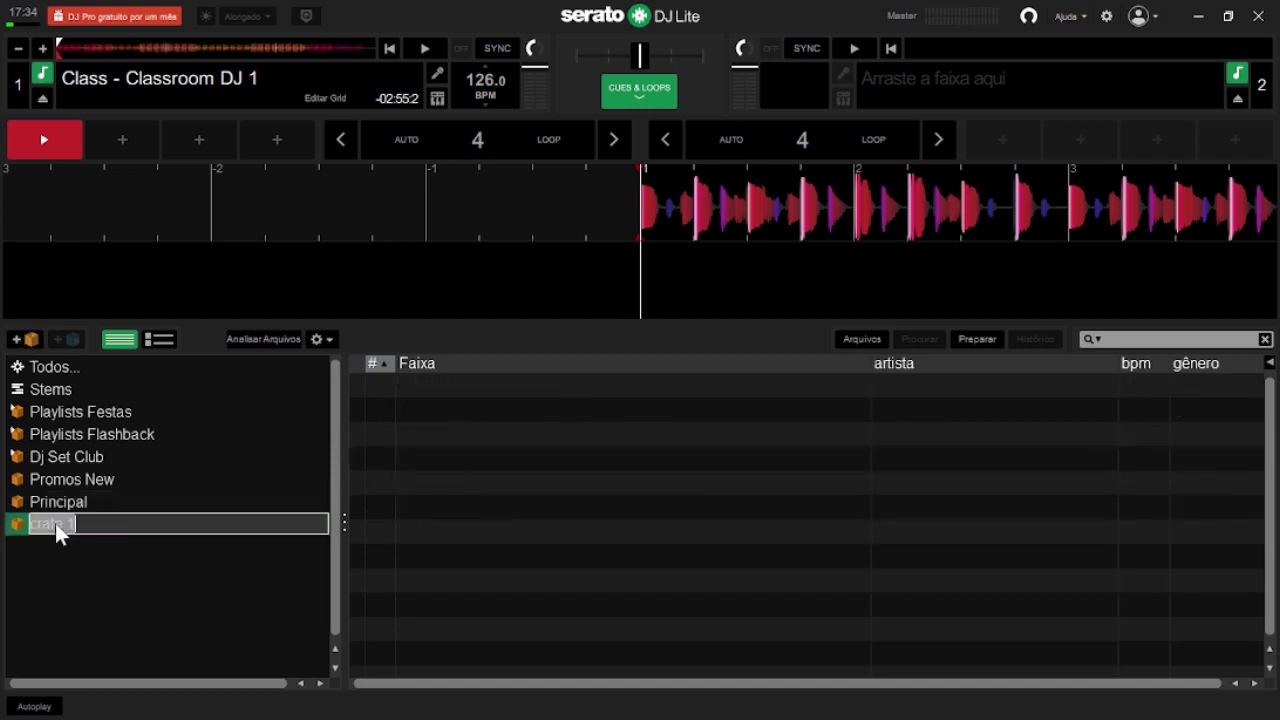
text(aniversario do fulano)
key(Return)
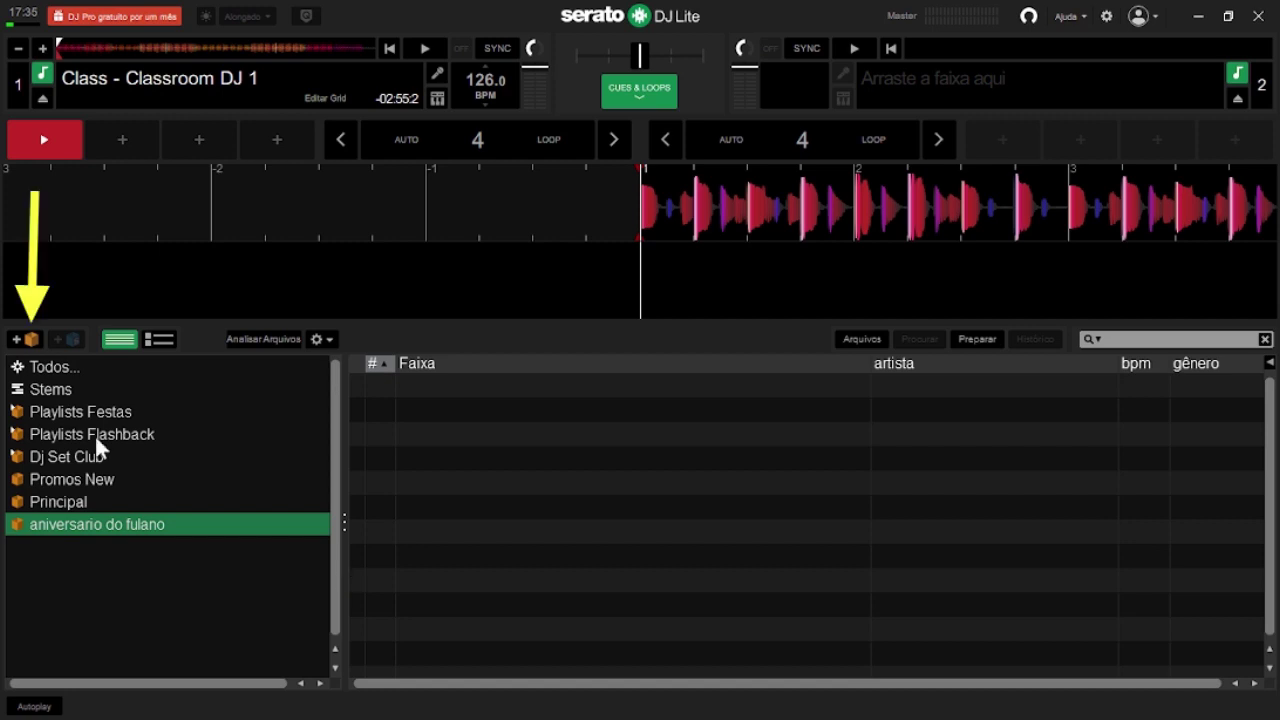
Step: Create a crate named Pasta and nest the Principal and aniversario do fulano crates inside it
click(28, 342)
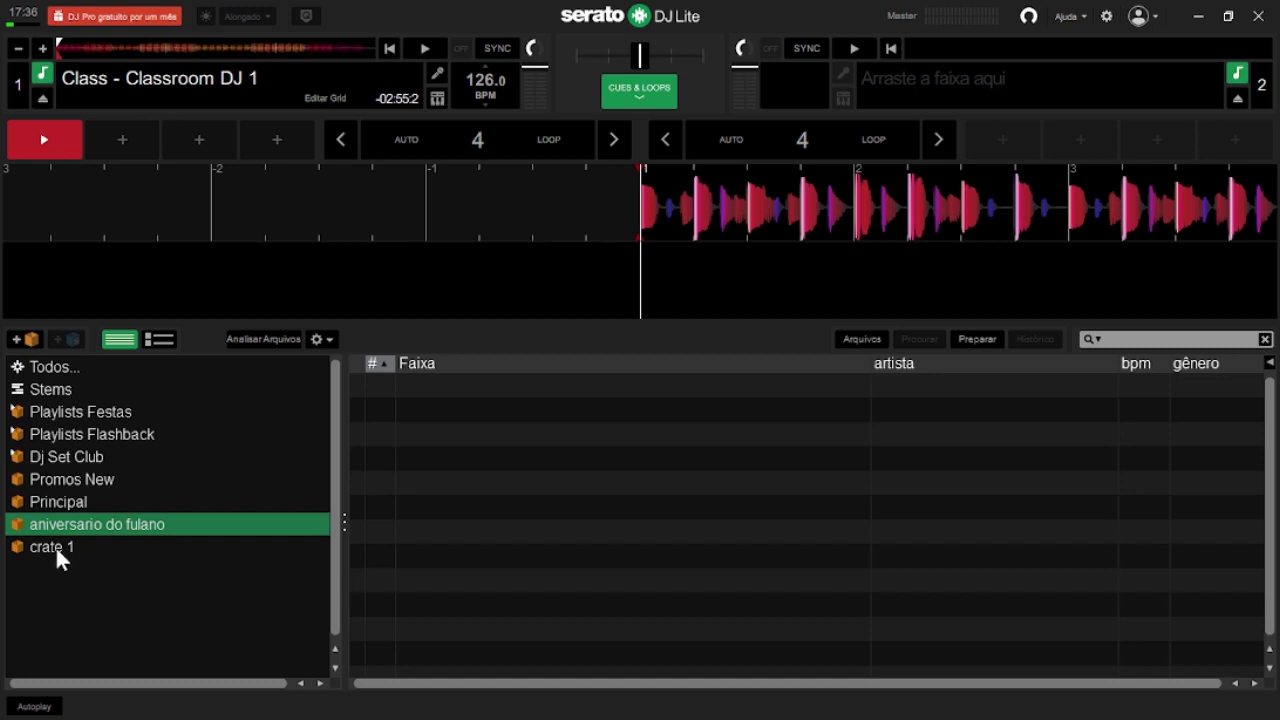
double_click(55, 545)
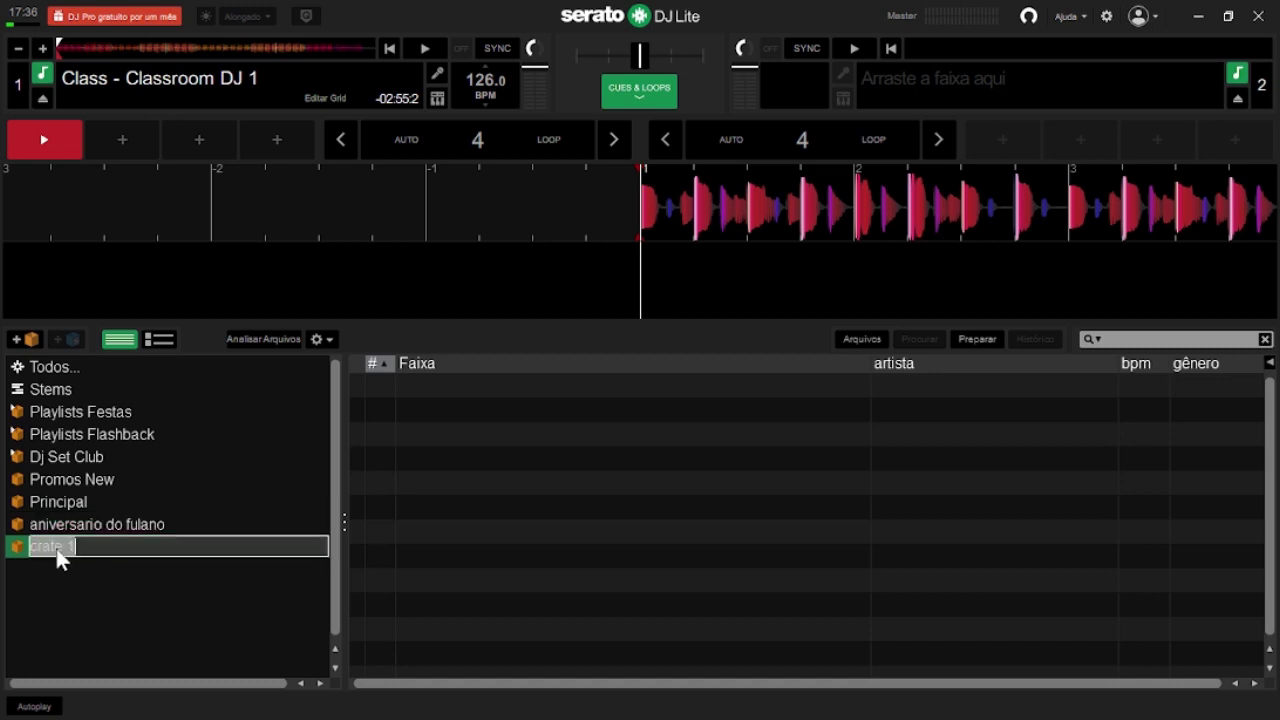
text(ta)
key(Return)
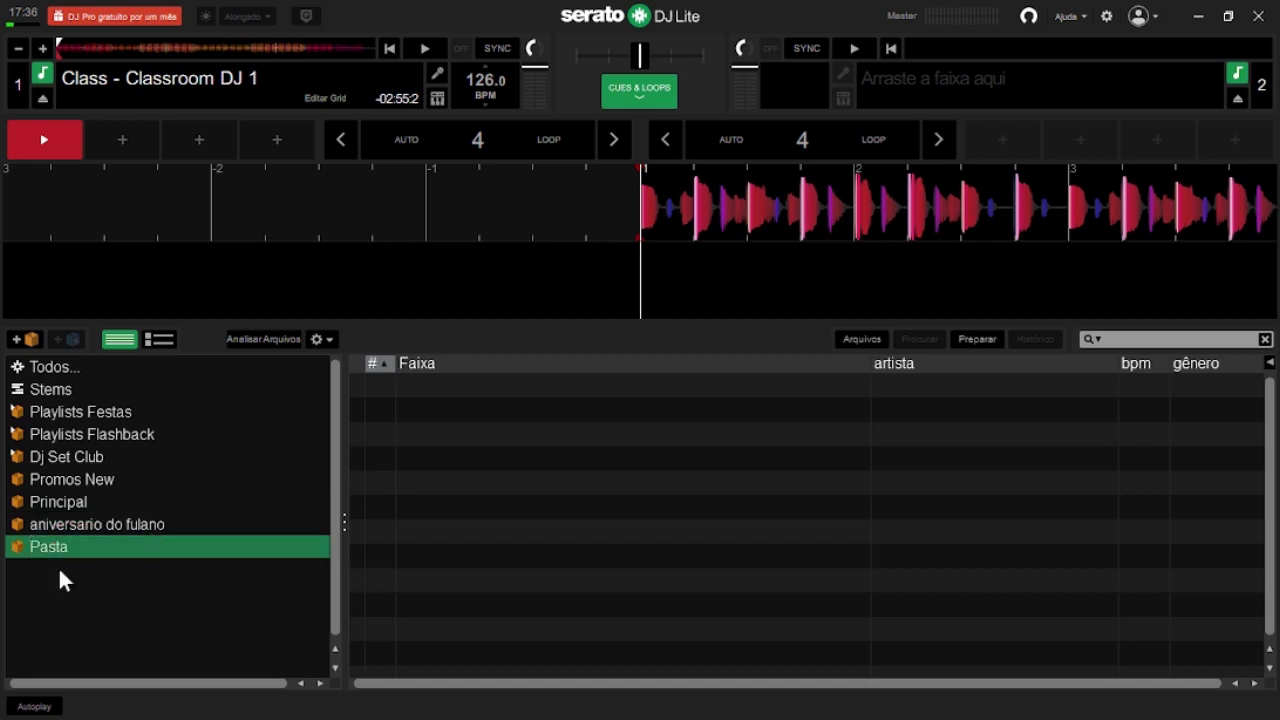
drag(34, 505, 54, 538)
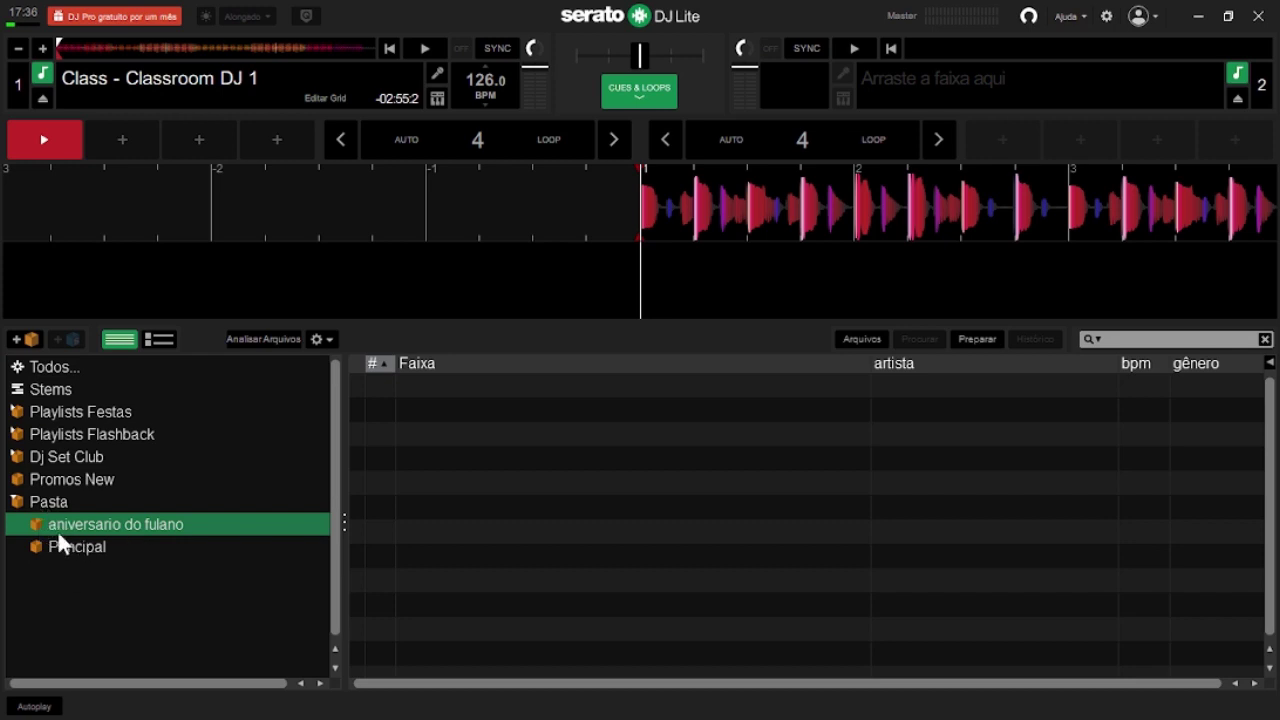
click(74, 548)
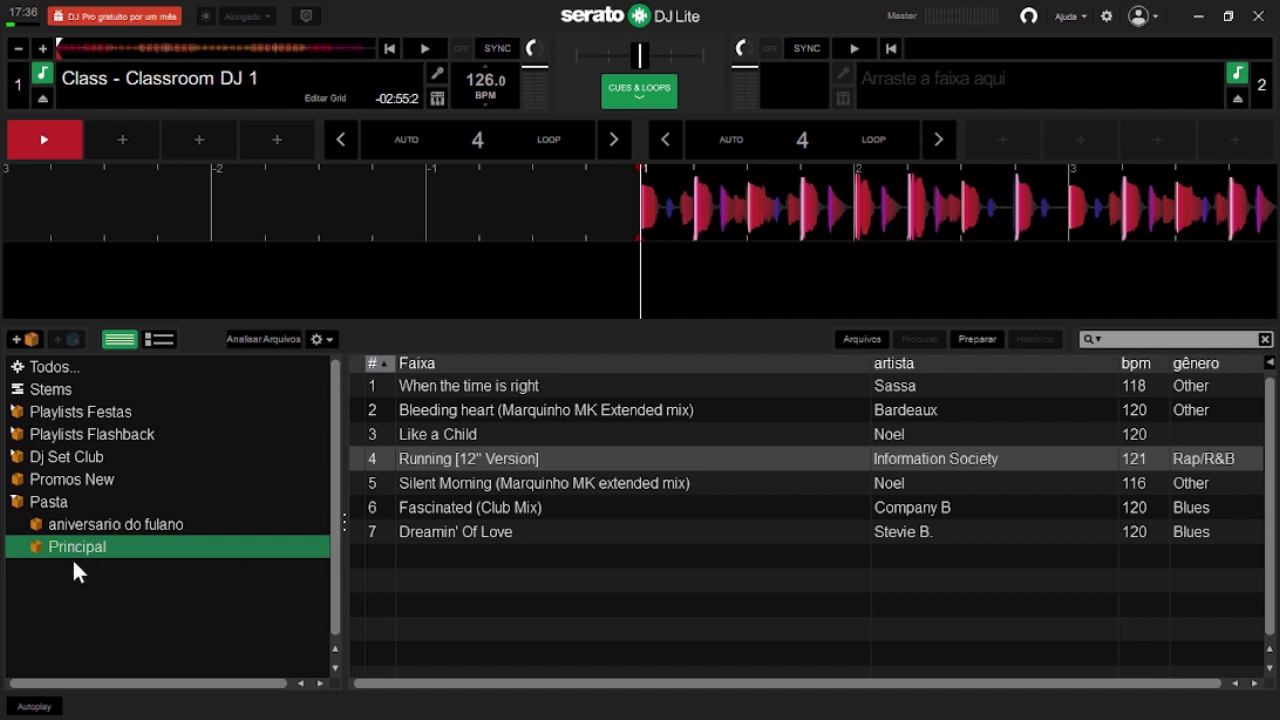
Step: Examine the subcrates of Dj Set Club and Playlists Flashback, including Flash 70 and Flash 80, and collapse them all again
click(14, 460)
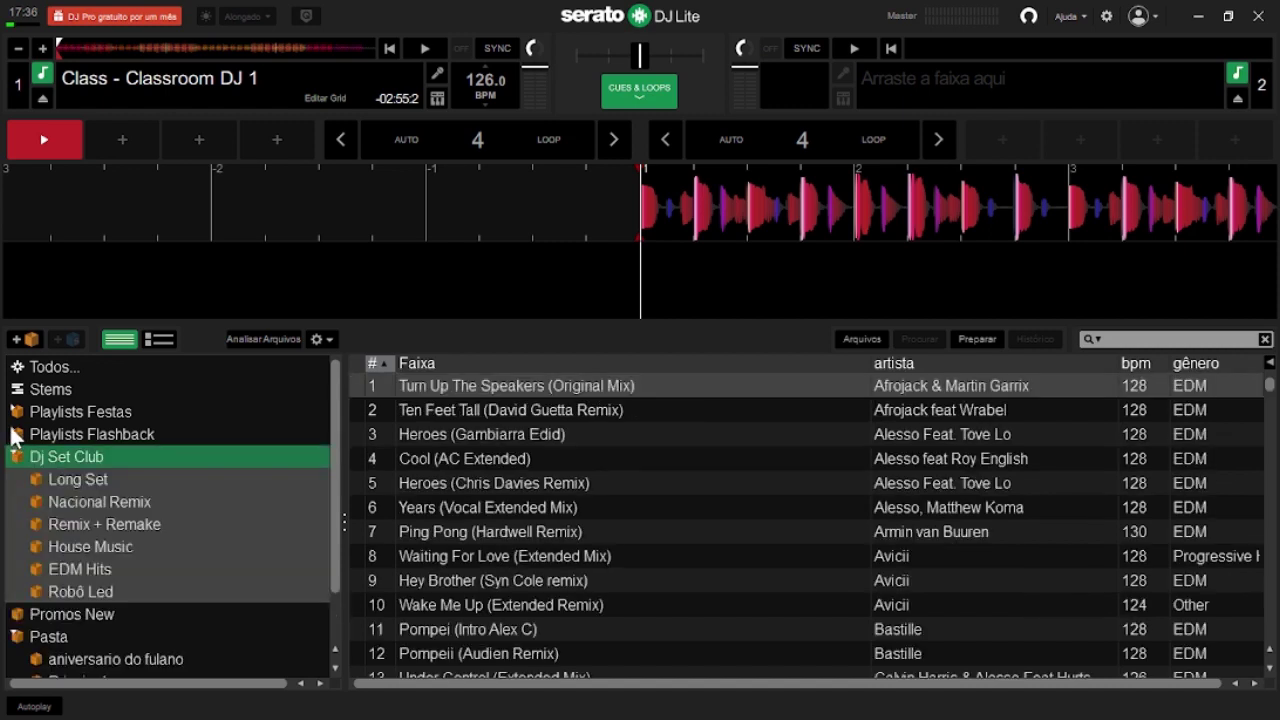
click(14, 436)
click(35, 460)
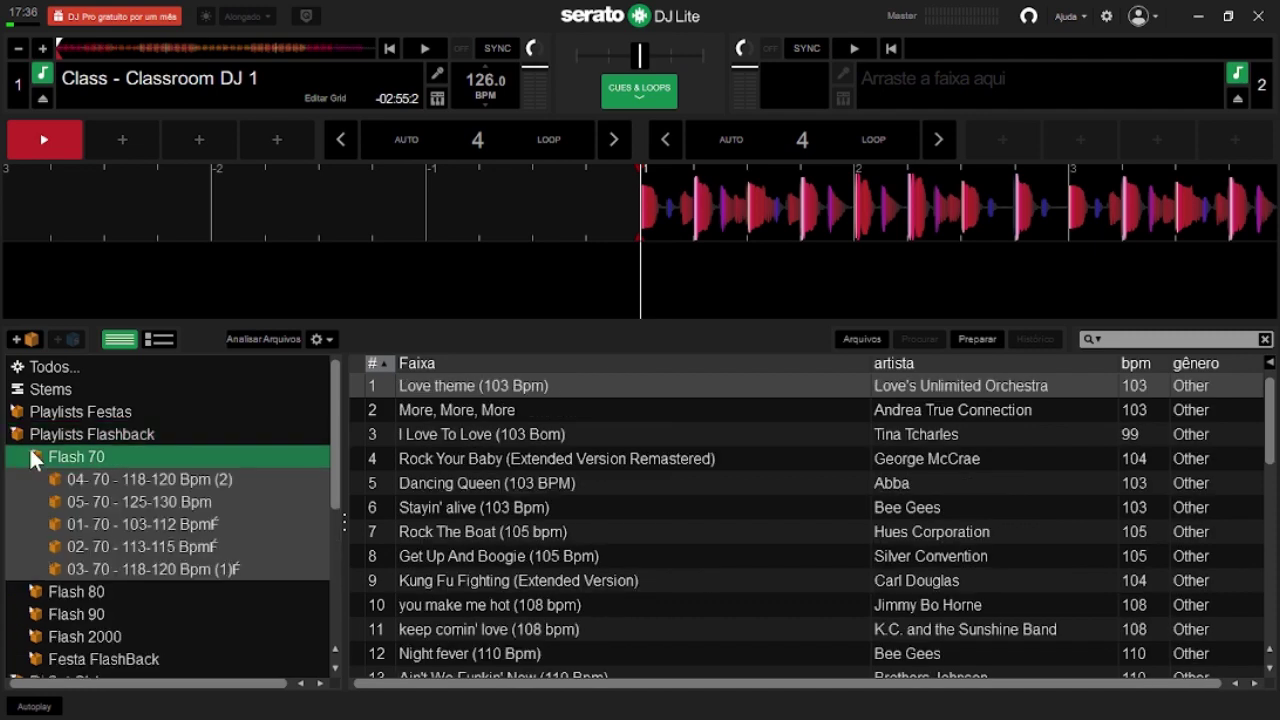
scroll(55, 534, down, 1)
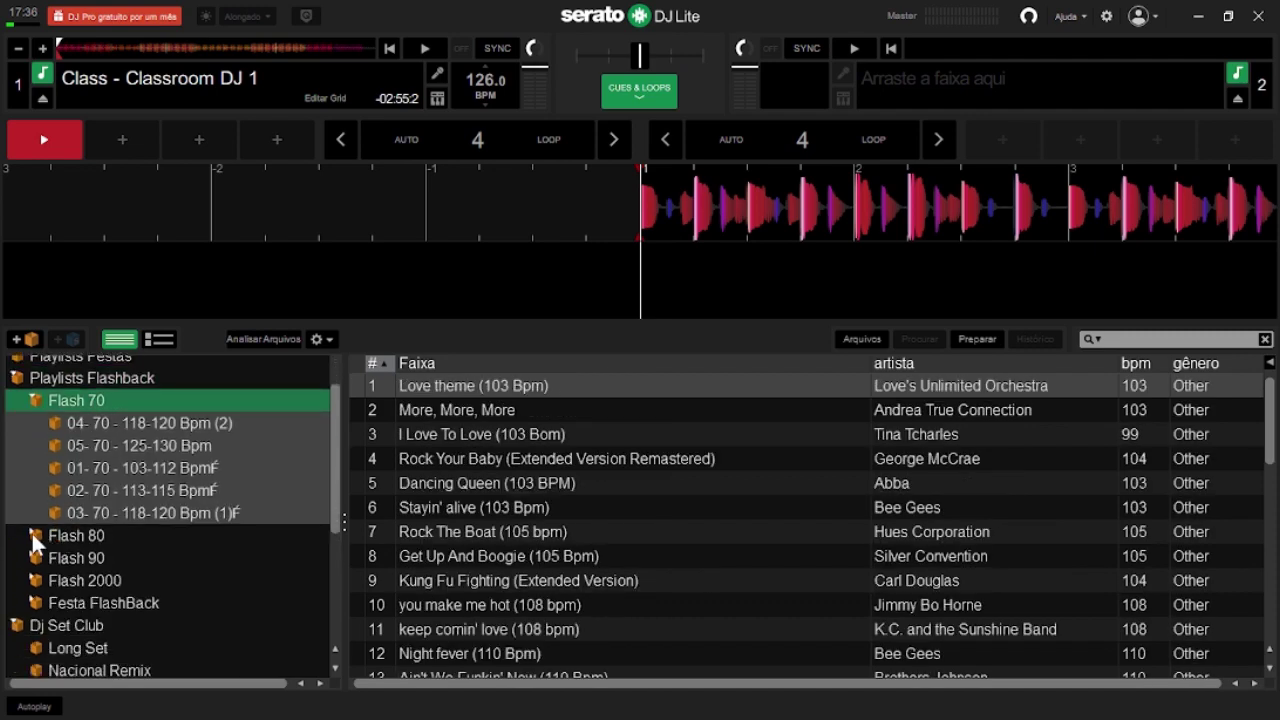
click(33, 540)
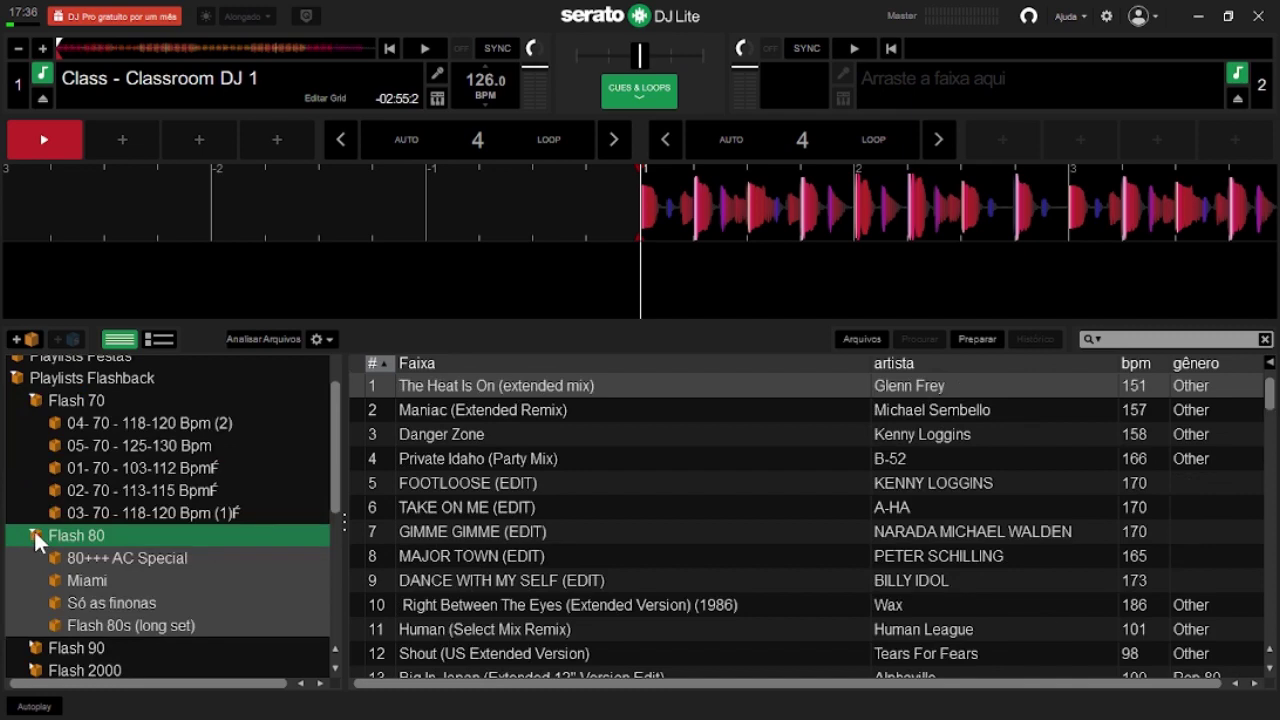
scroll(33, 528, down, 2)
scroll(33, 528, up, 2)
click(30, 410)
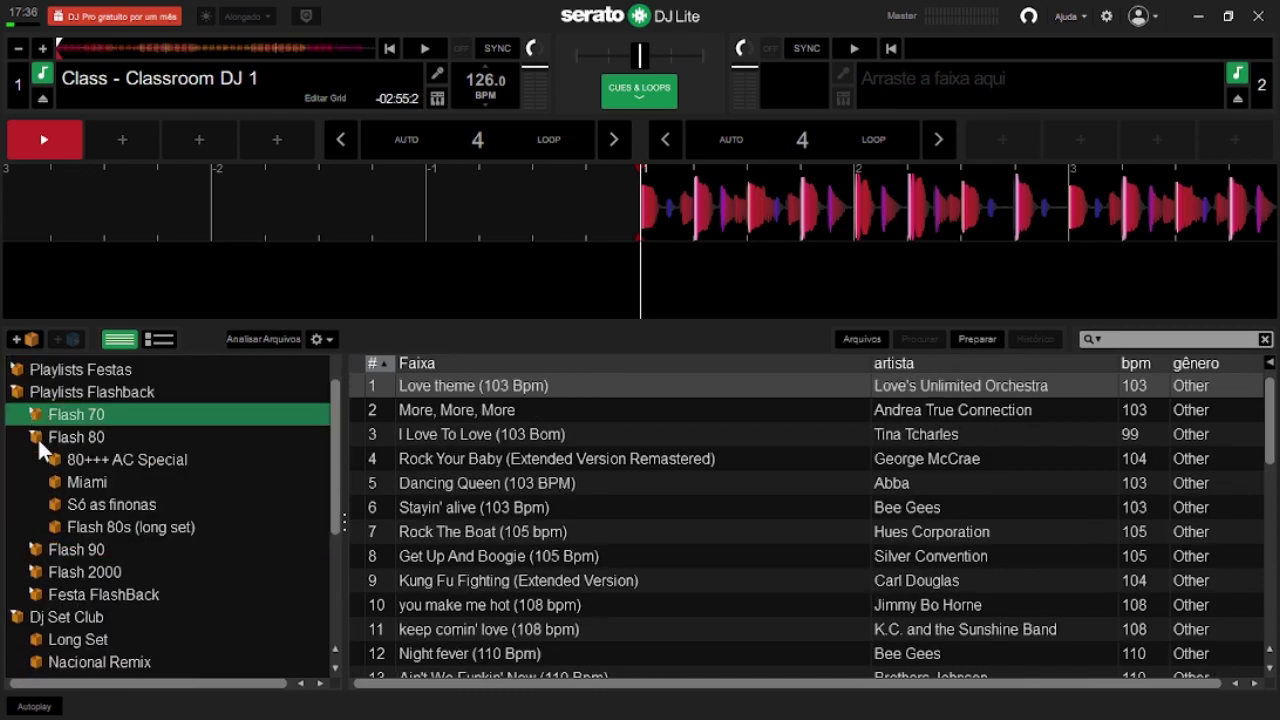
click(33, 437)
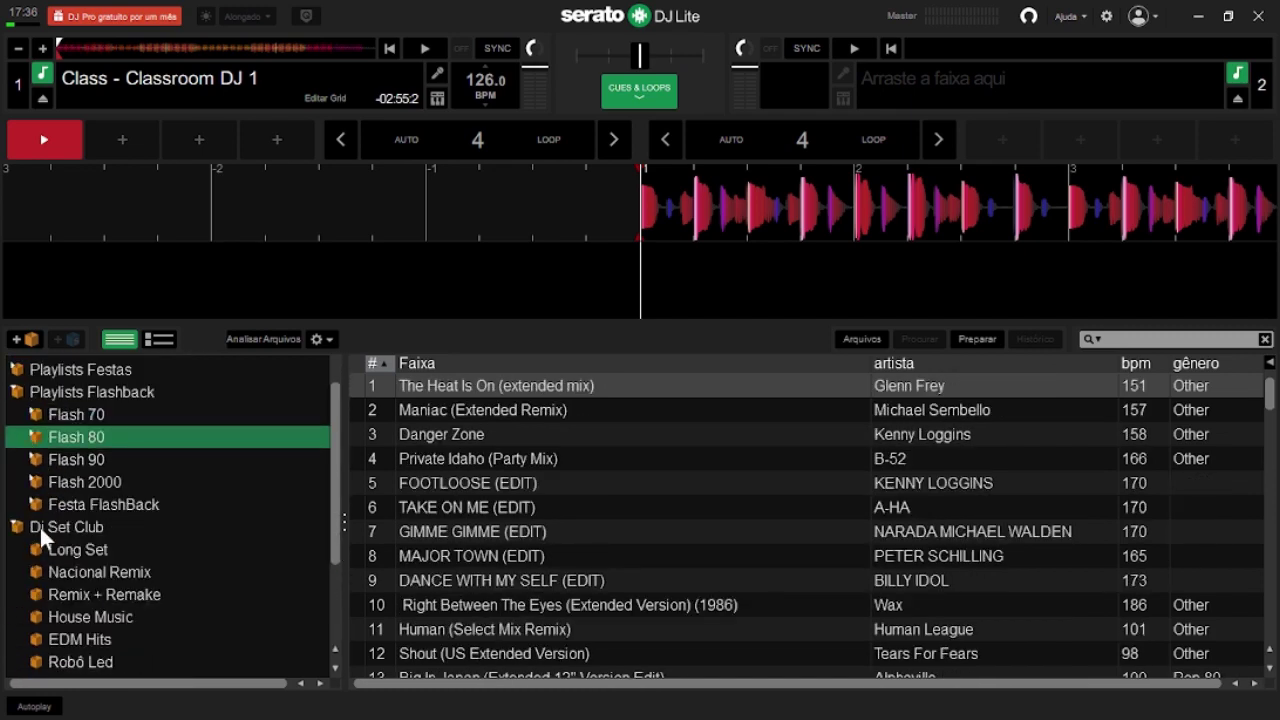
click(16, 393)
click(16, 419)
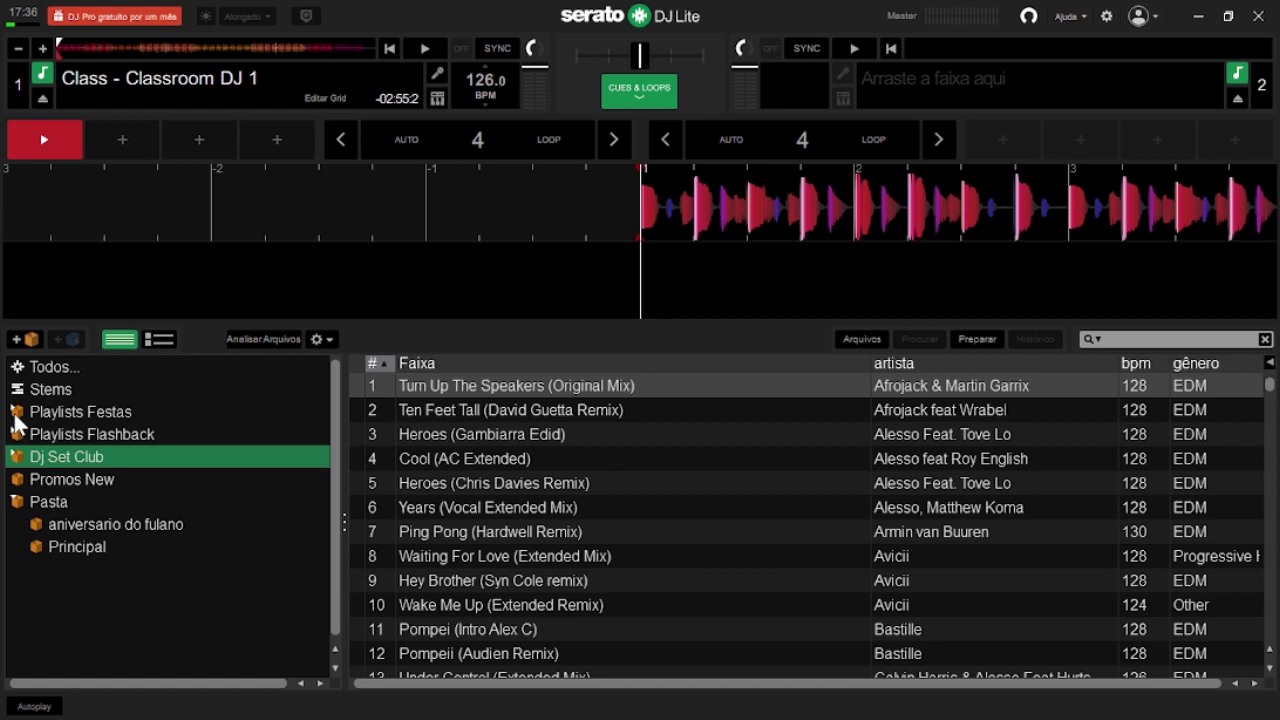
Step: Examine the tracks of Pasta and of the Long Set subcrate in Dj Set Club, and collapse Dj Set Club and Pasta
click(16, 501)
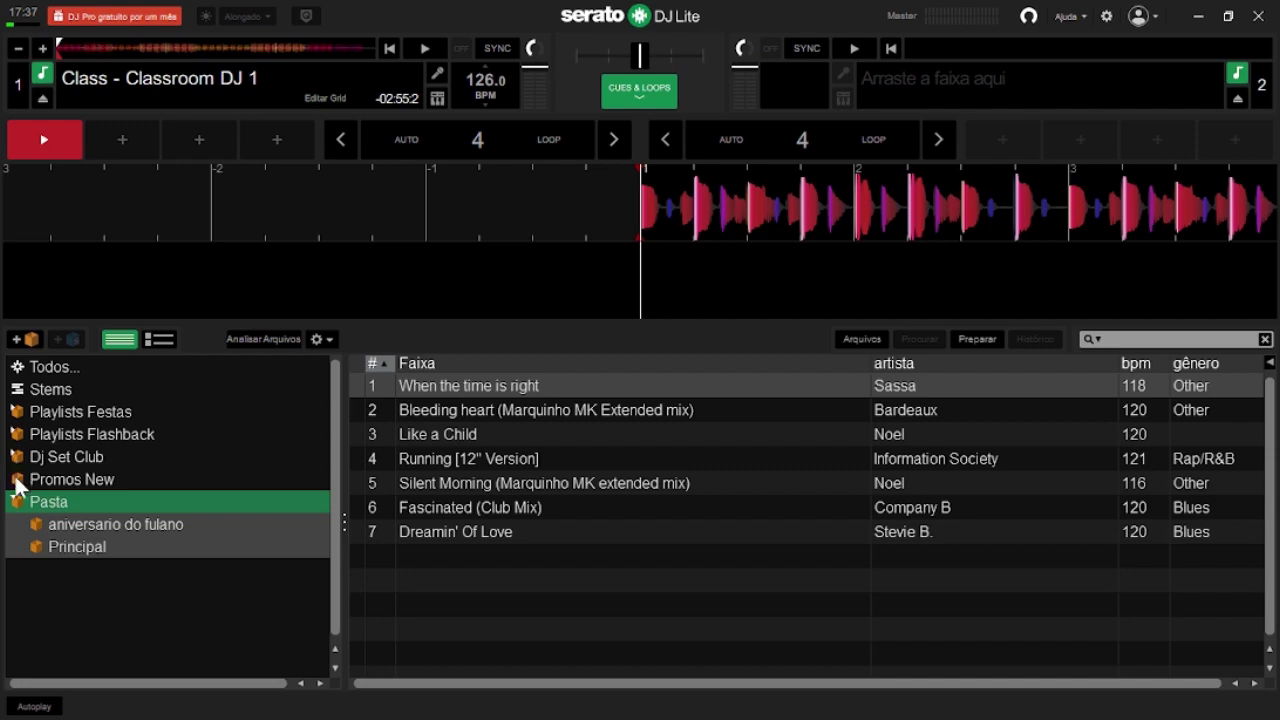
click(16, 458)
click(73, 481)
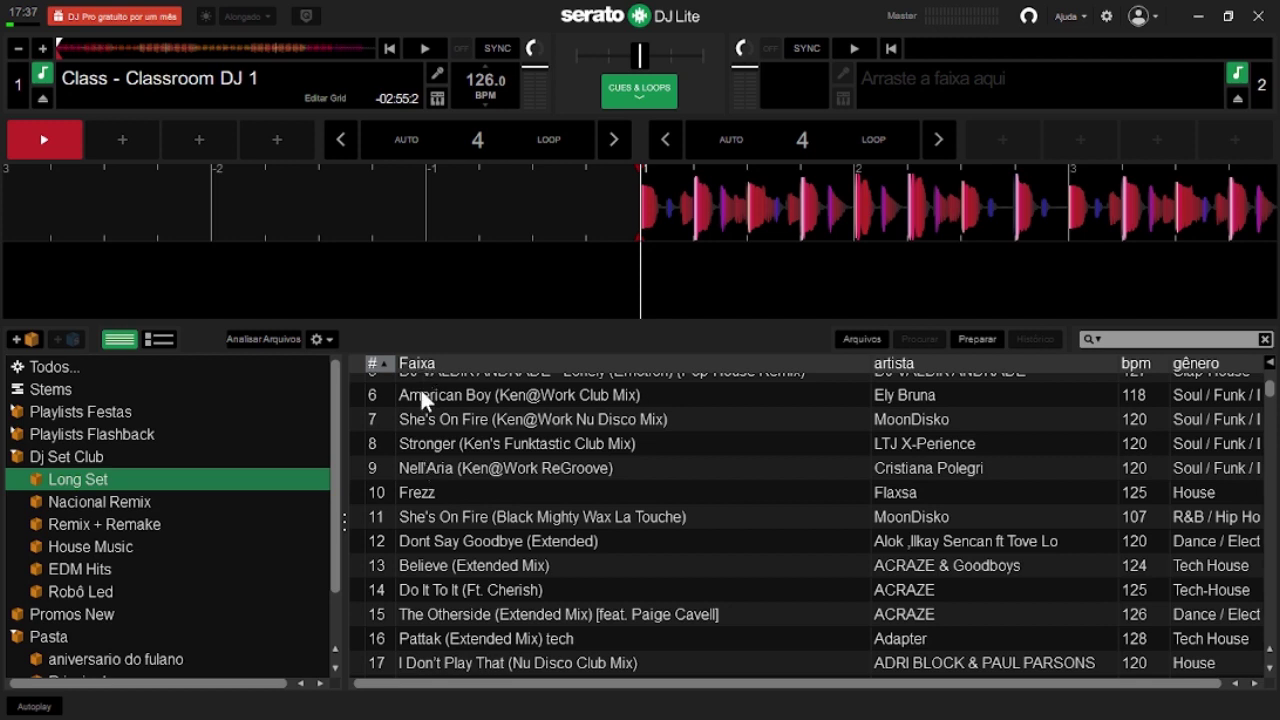
scroll(384, 486, up, 4)
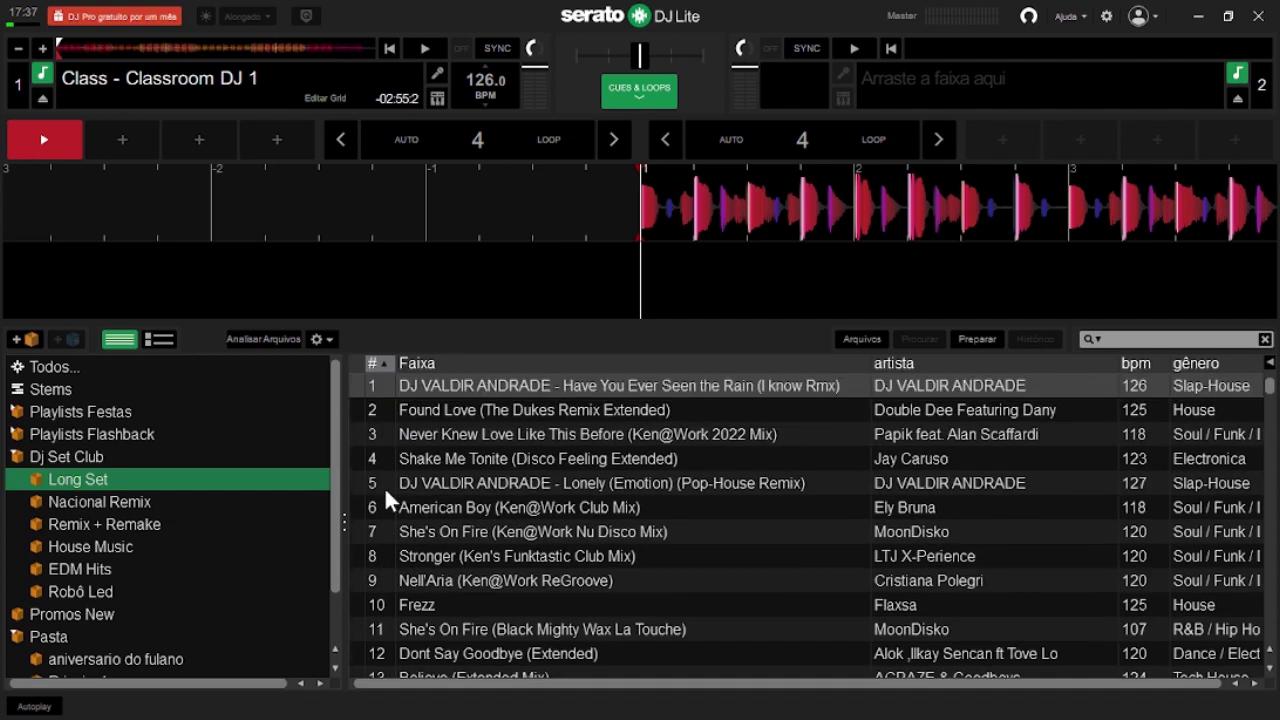
scroll(384, 486, down, 4)
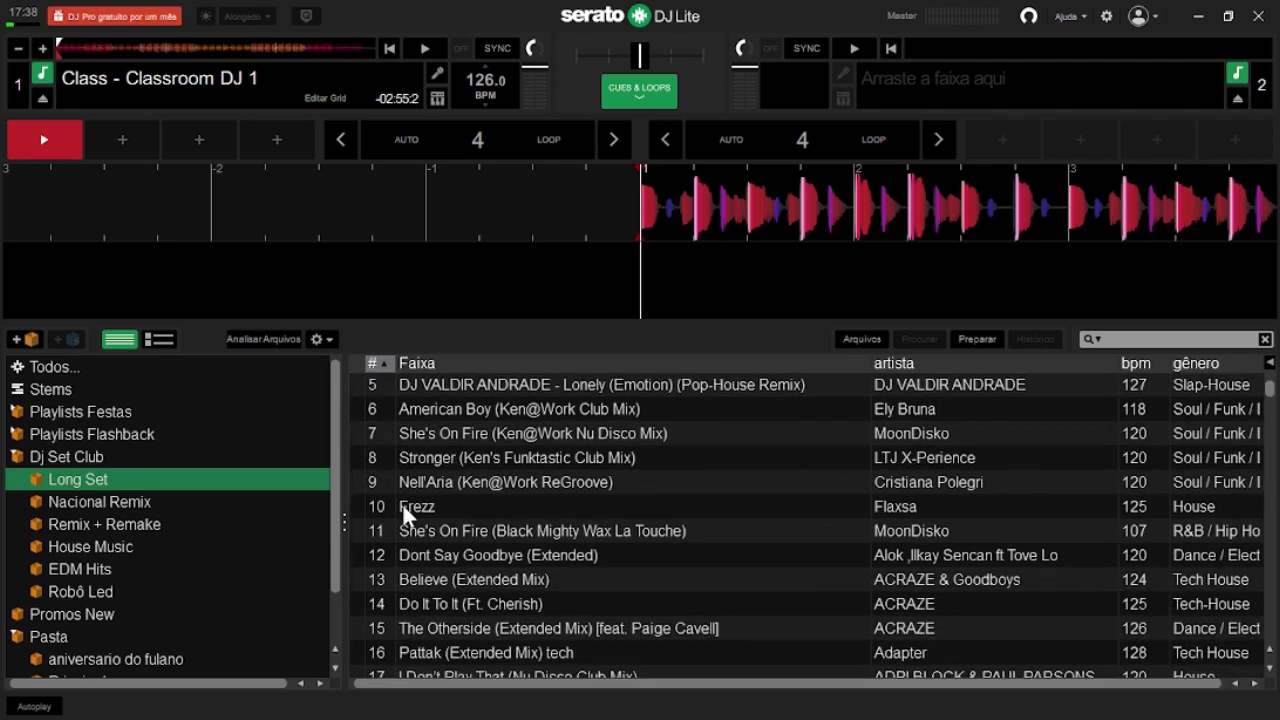
scroll(455, 430, up, 2)
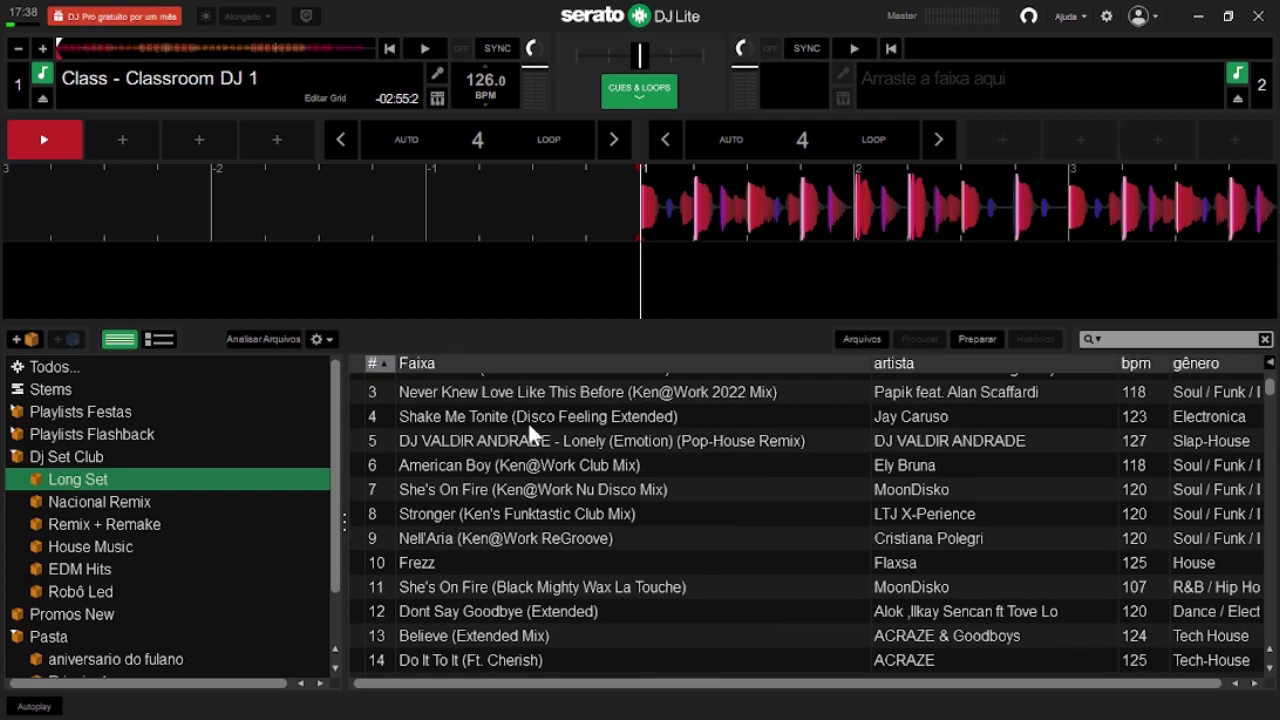
scroll(548, 487, down, 3)
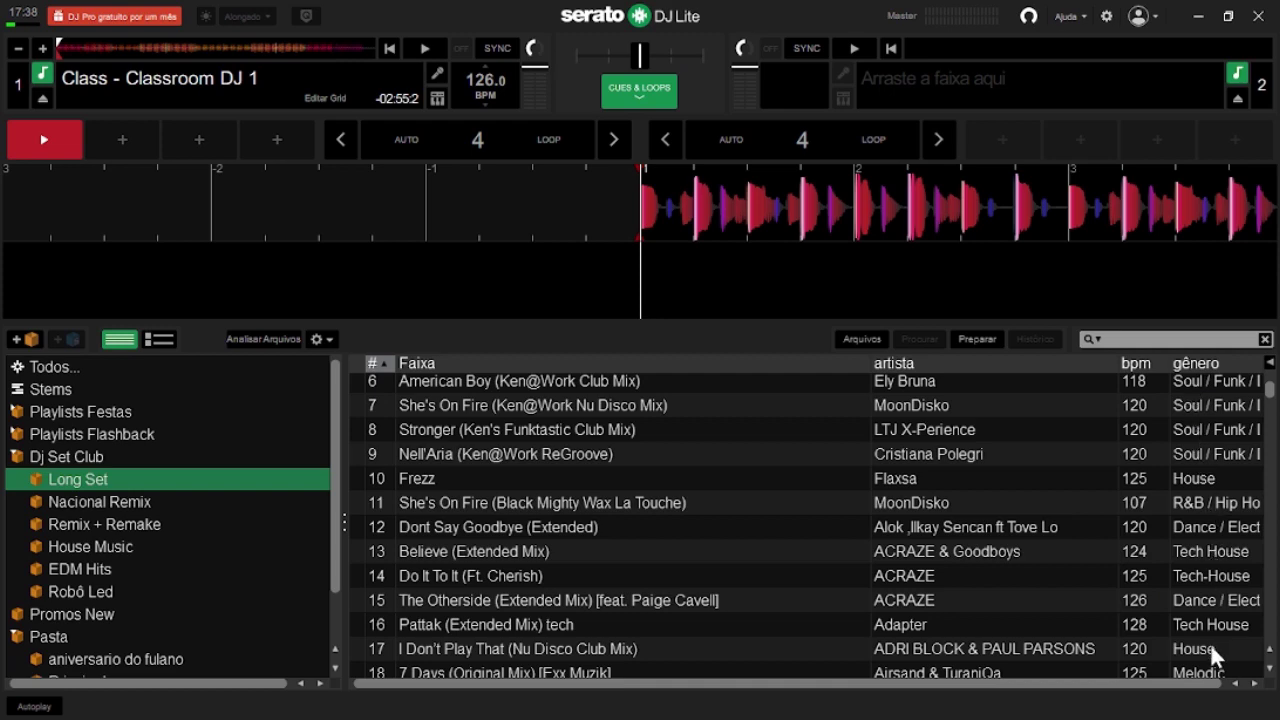
click(18, 458)
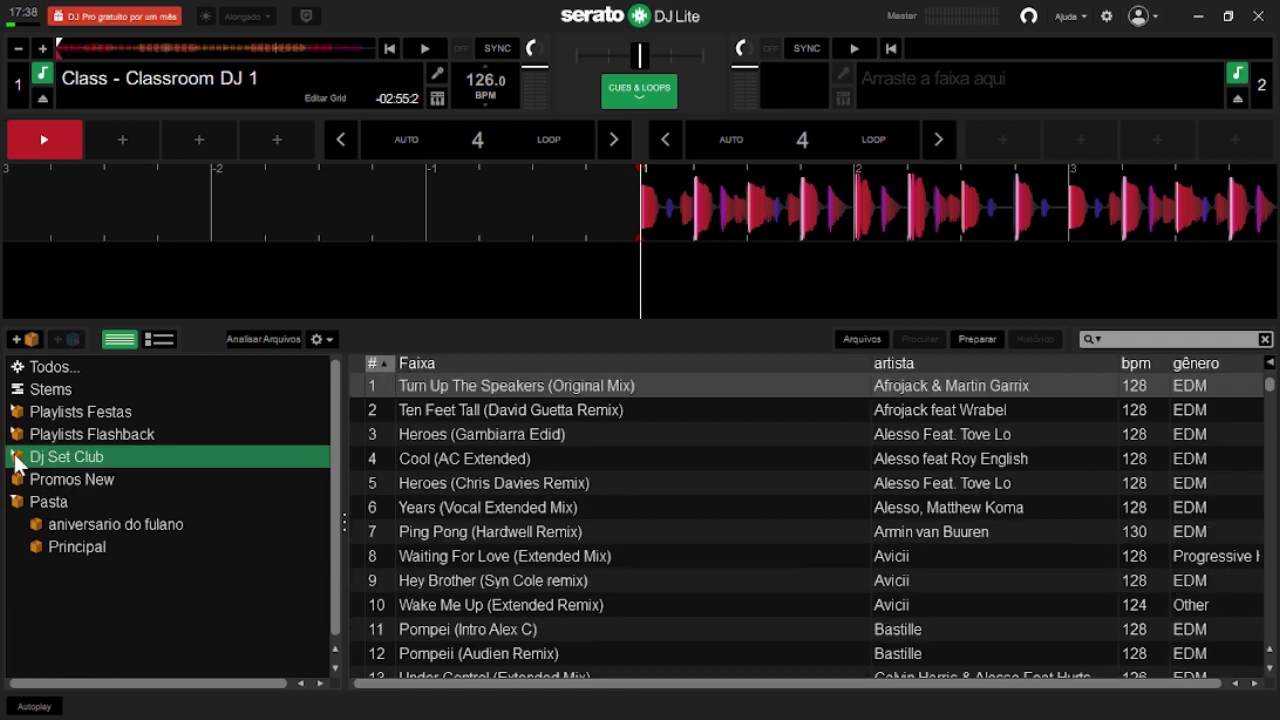
click(32, 503)
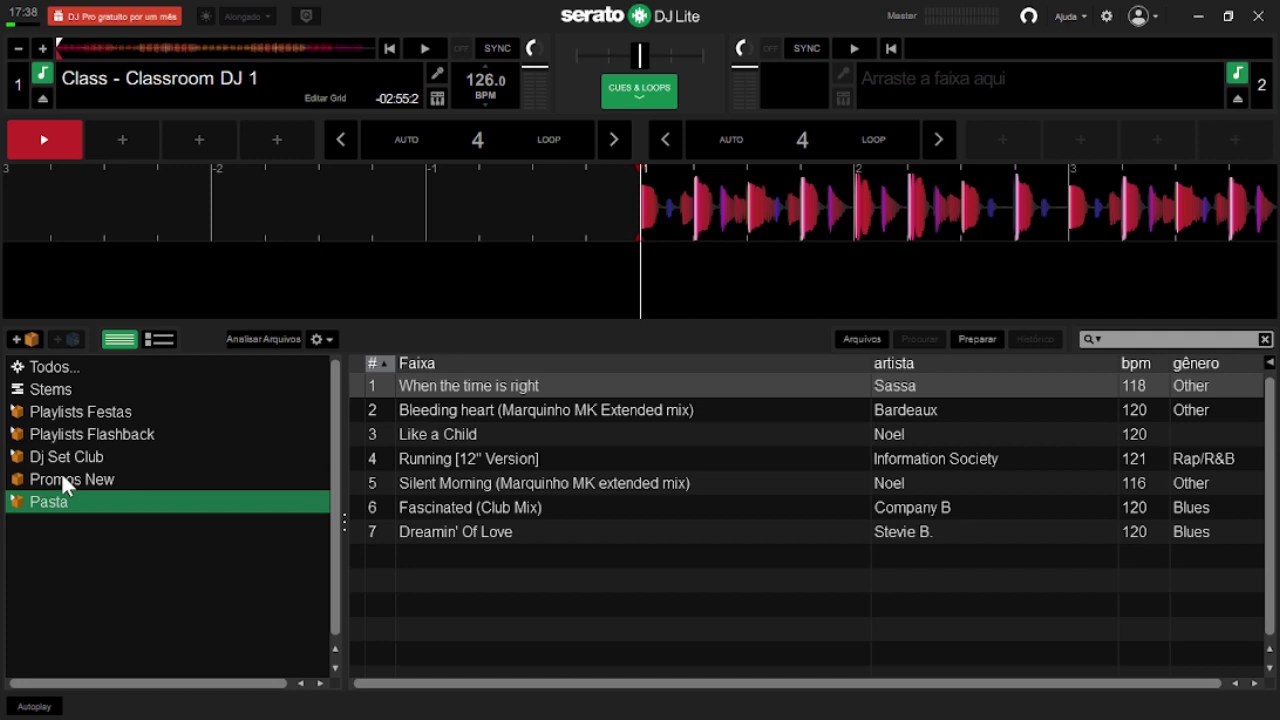
Step: In the Promos New crate, remove "Digital Ghosts -" from track 7's title, leaving "Unicorn Heads", and set its artist to Digital Ghosts
click(64, 482)
scroll(501, 506, up, 5)
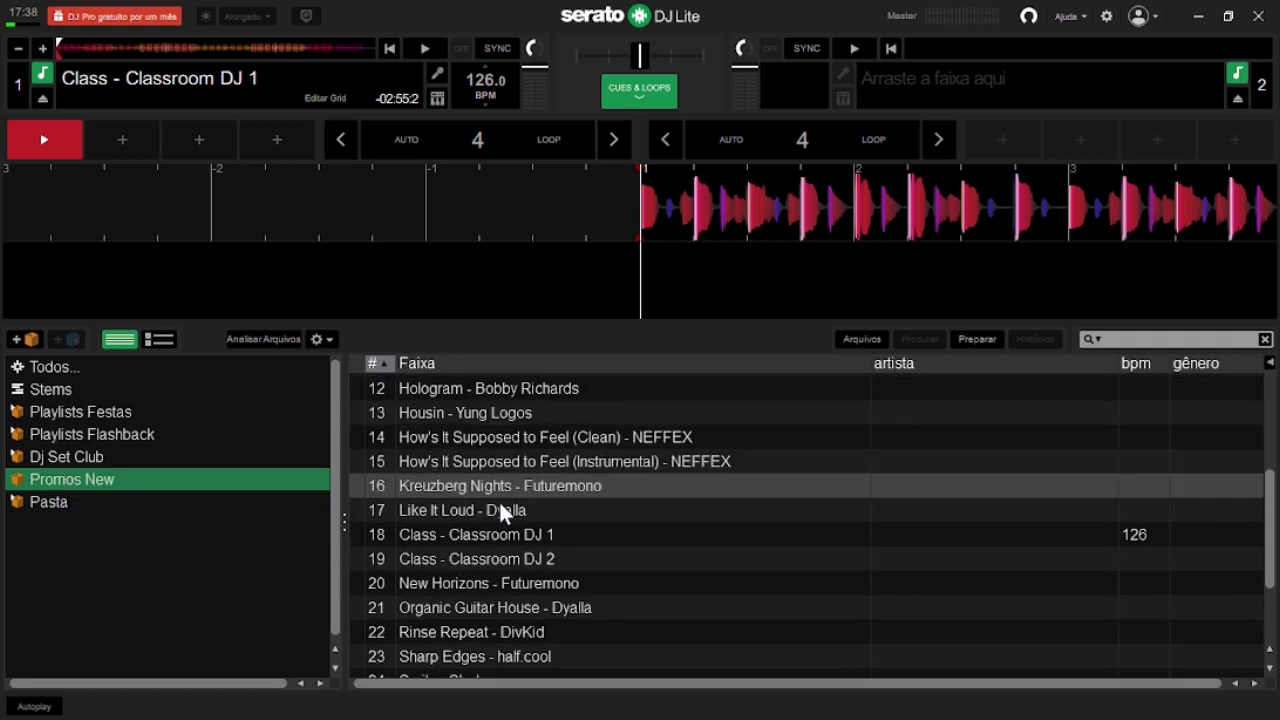
scroll(499, 512, up, 1)
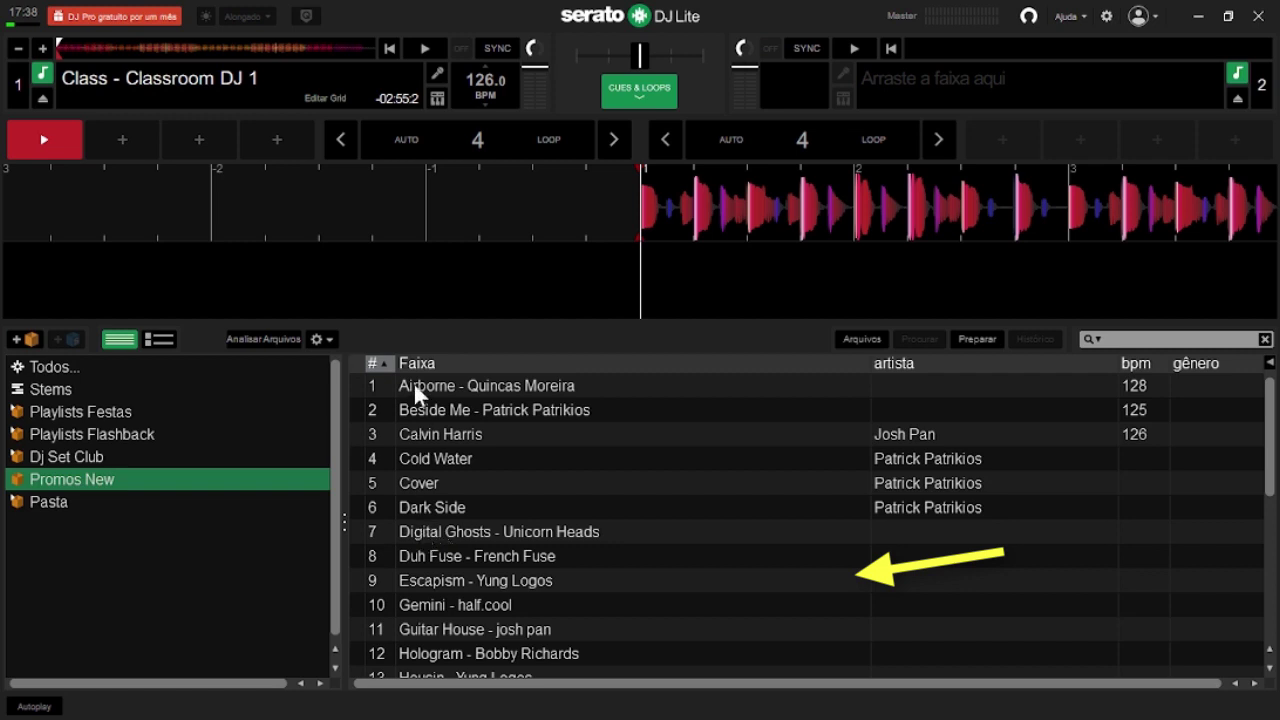
double_click(432, 529)
click(498, 530)
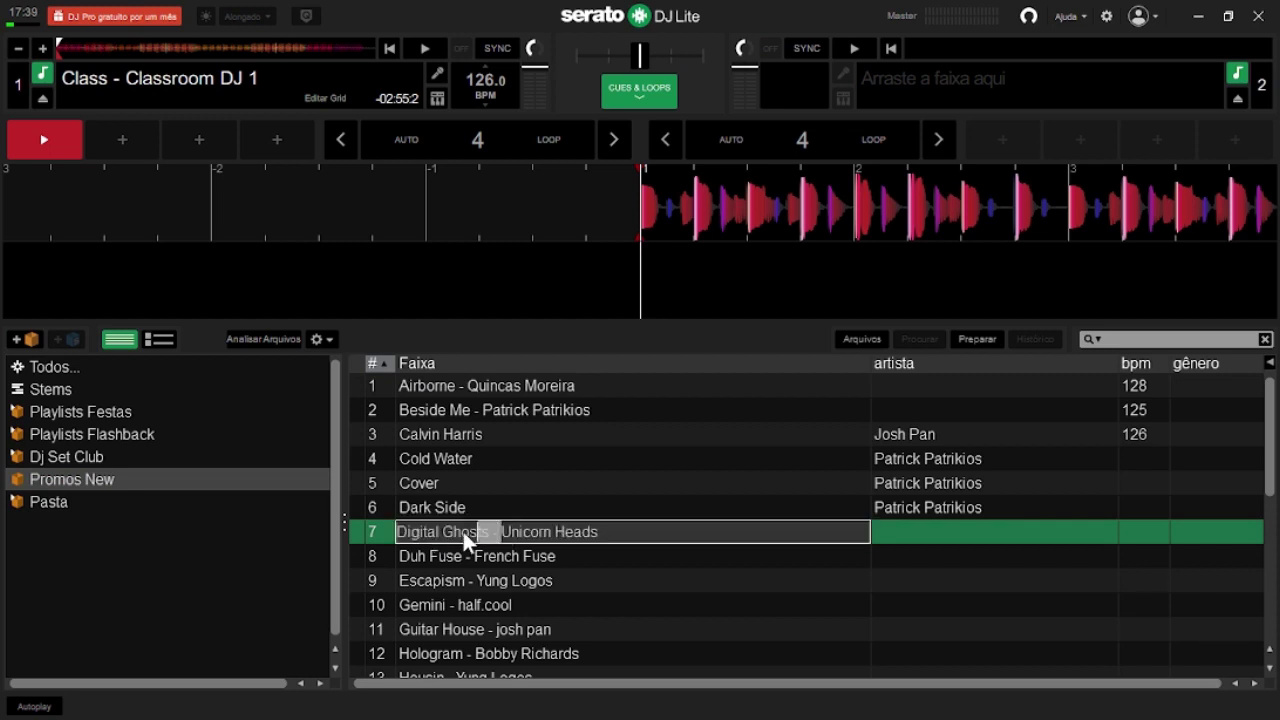
drag(415, 538, 396, 533)
key(BackSpace)
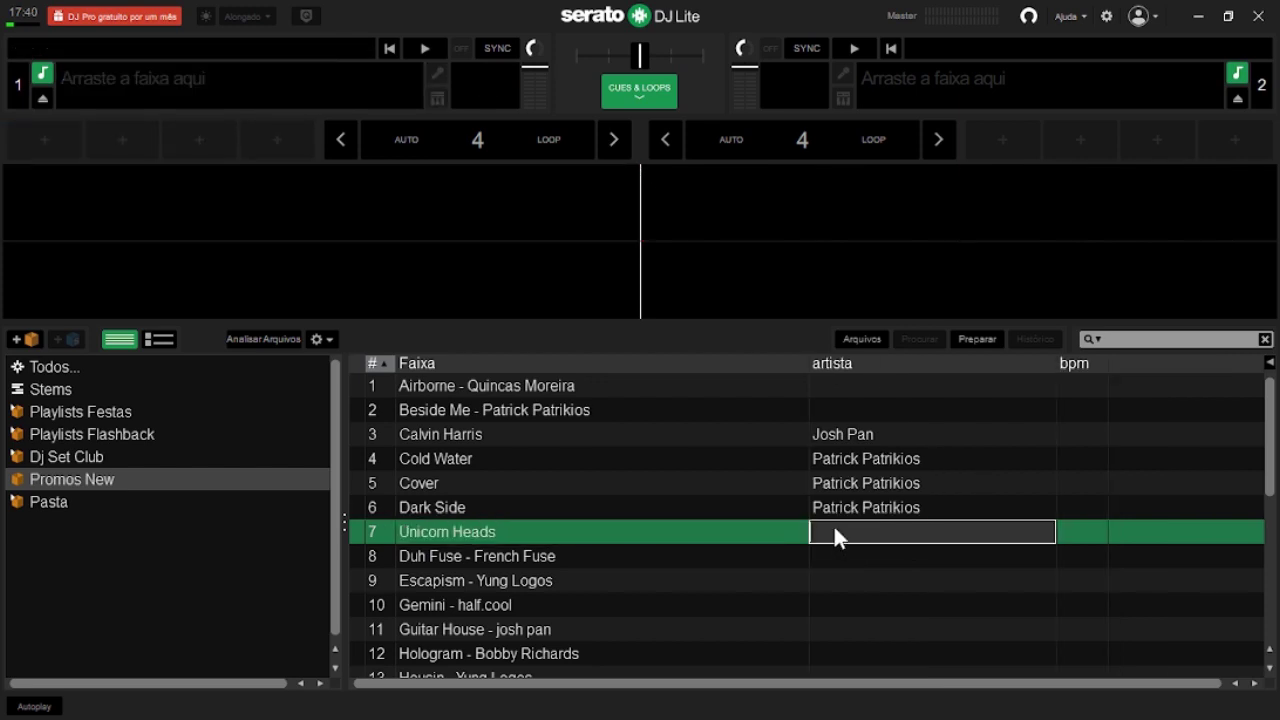
text(Digital Ghosts -)
click(928, 529)
key(Return)
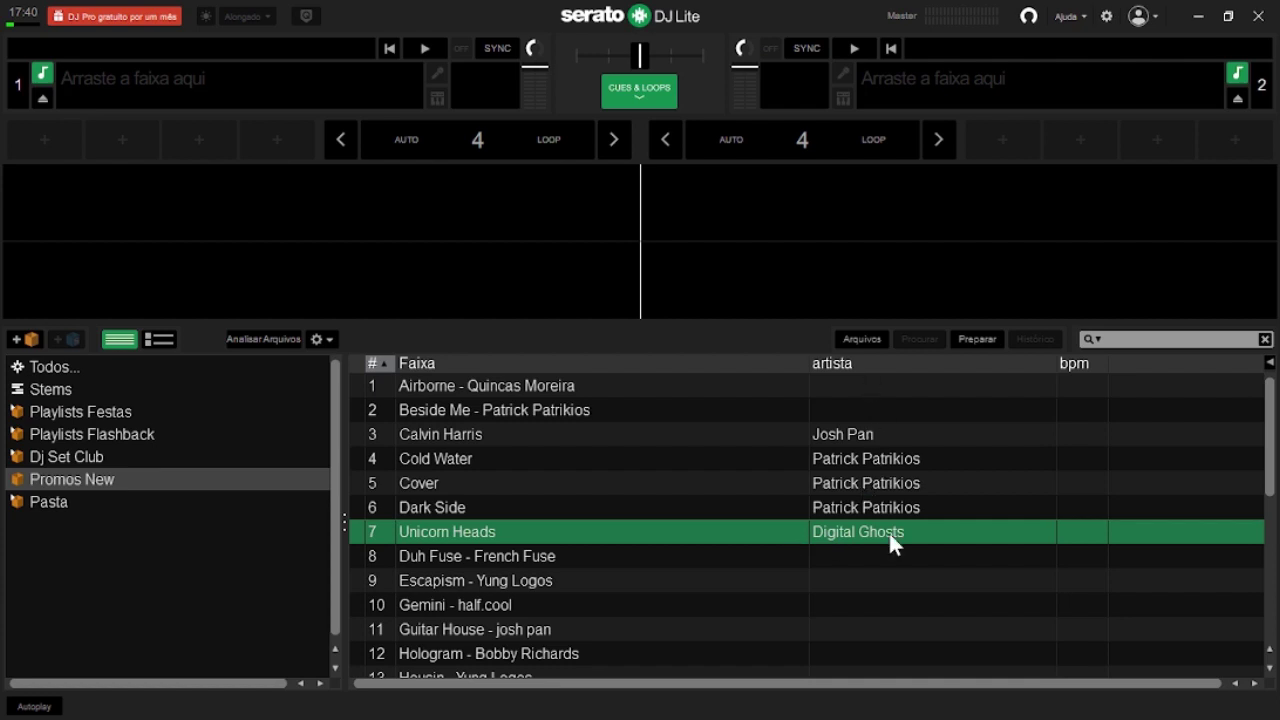
Step: Open the Long Set subcrate of Dj Set Club and show the gênero column in its track list
click(16, 460)
click(88, 481)
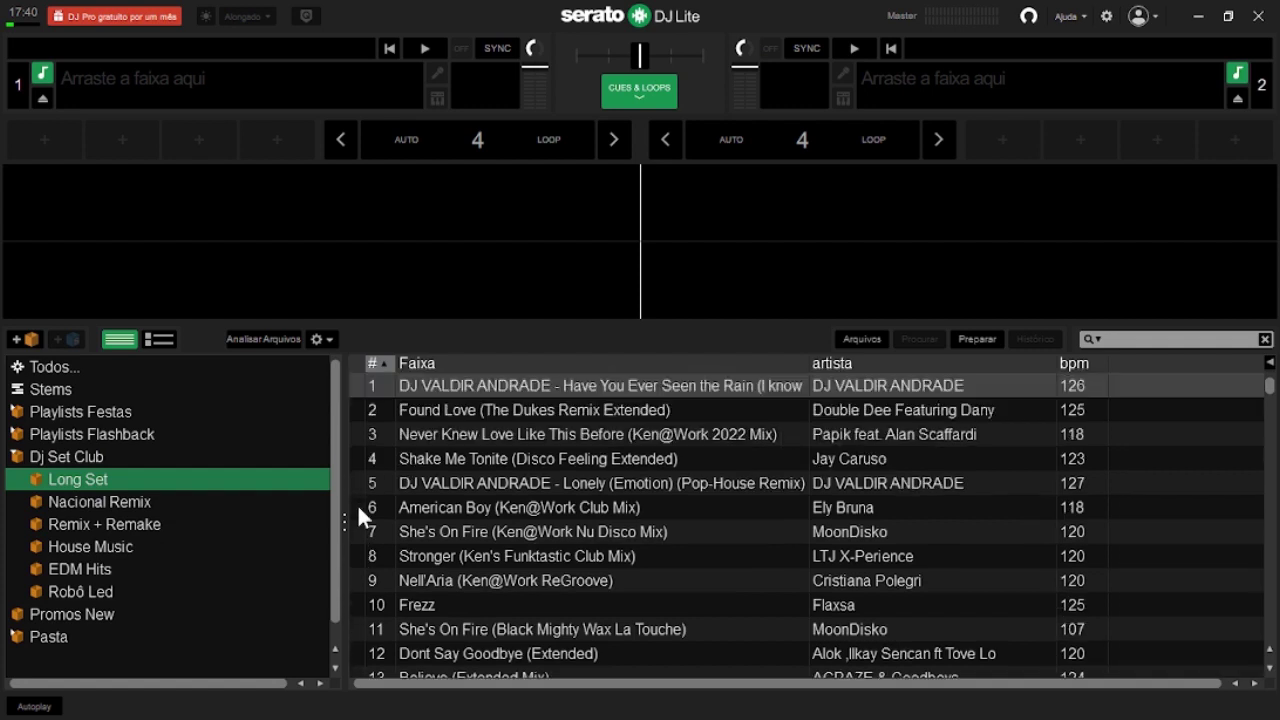
scroll(397, 388, down, 2)
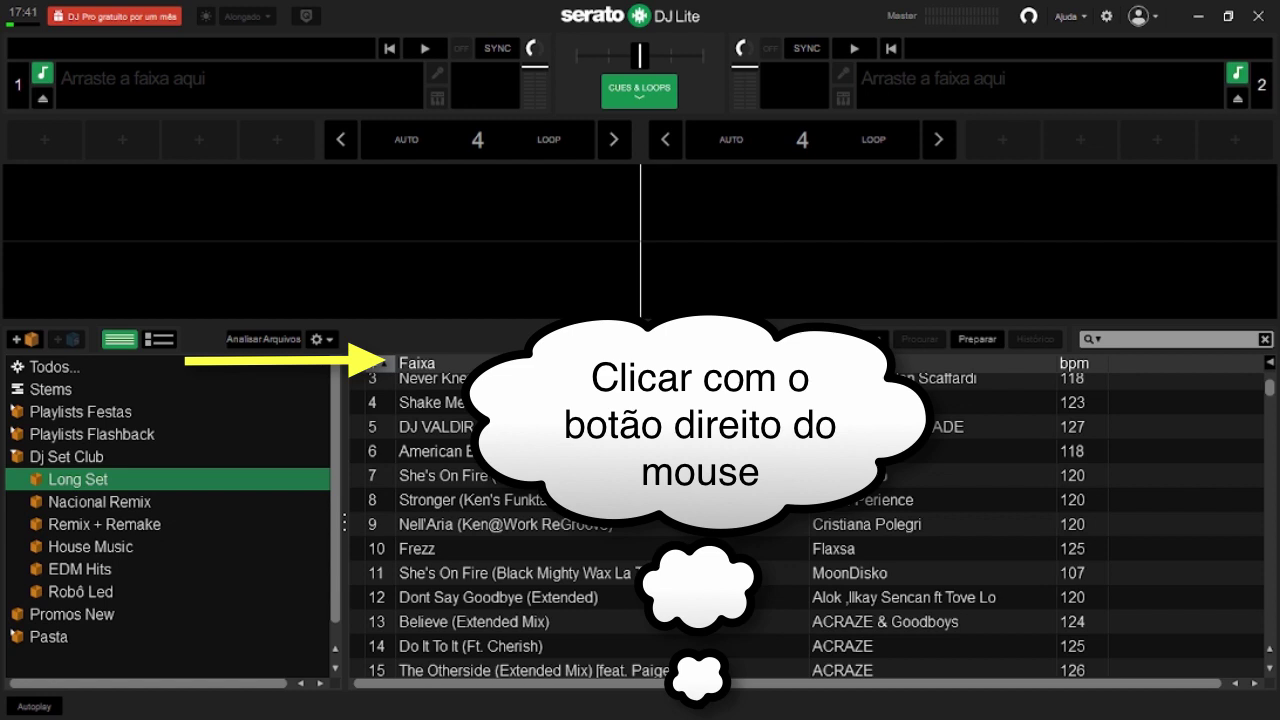
right_click(496, 364)
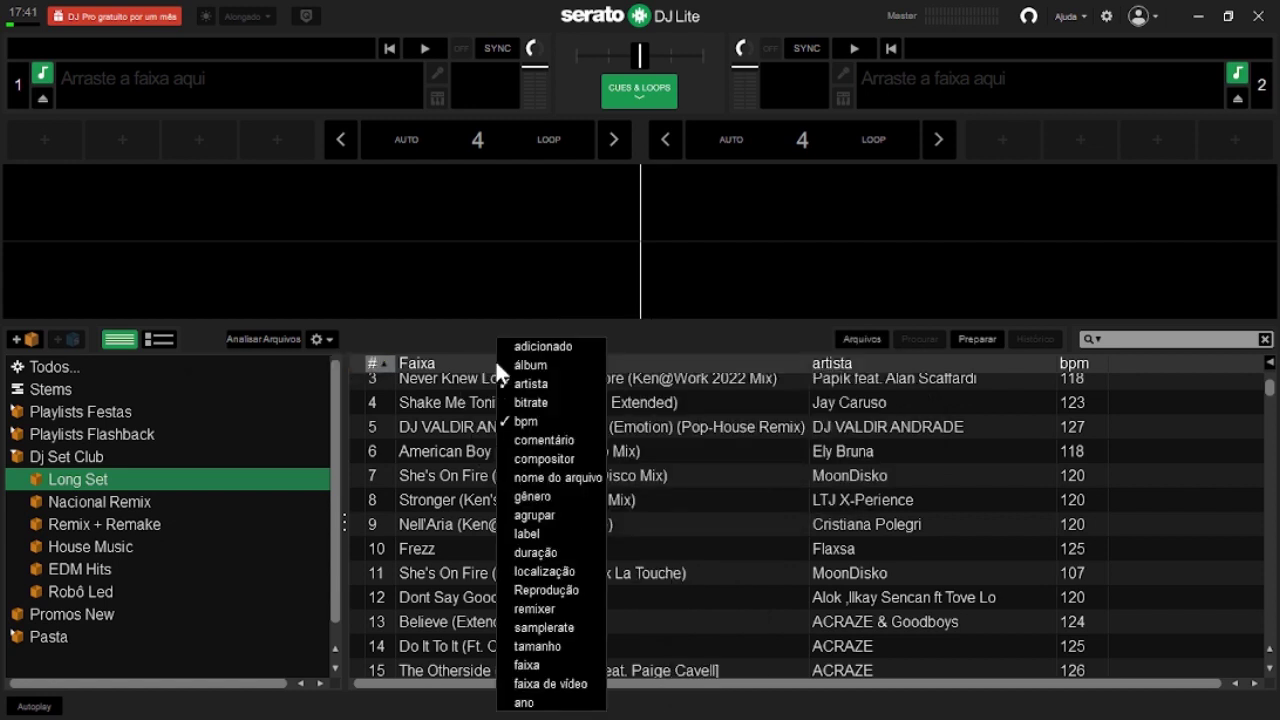
click(530, 383)
click(572, 496)
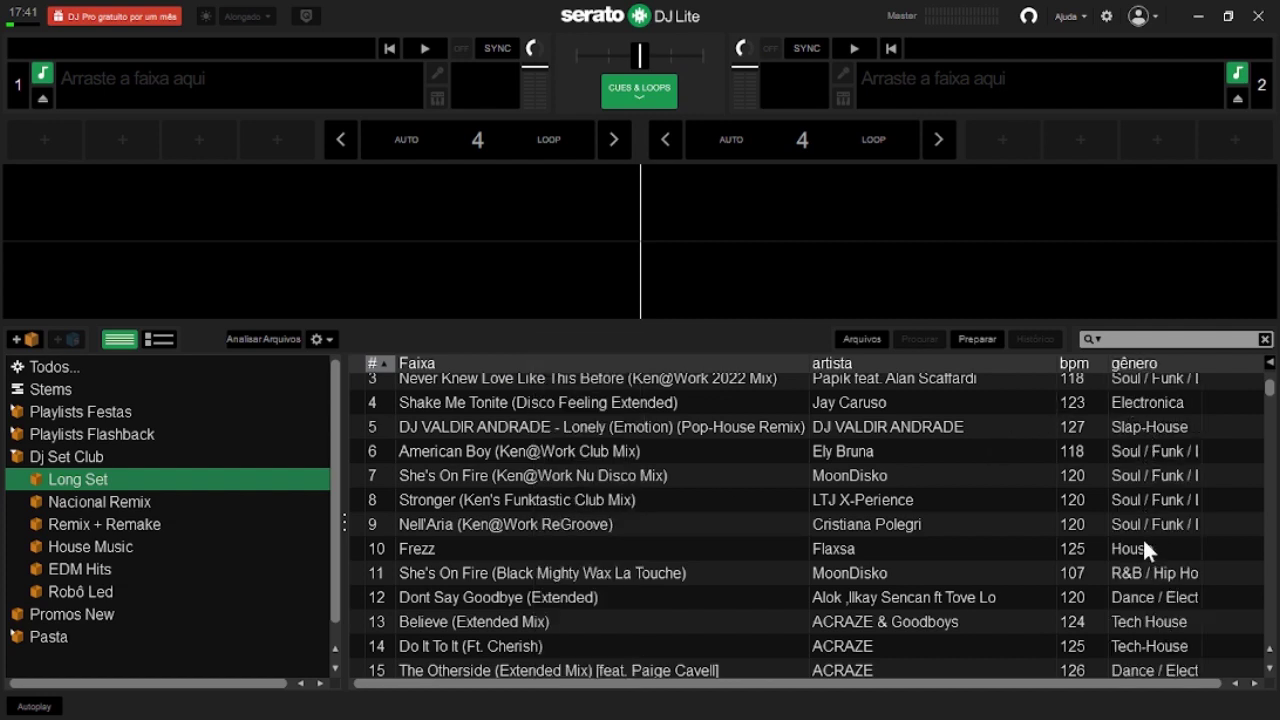
Step: Add the nome do arquivo column to the track list and view the file names of the Long Set tracks
right_click(966, 360)
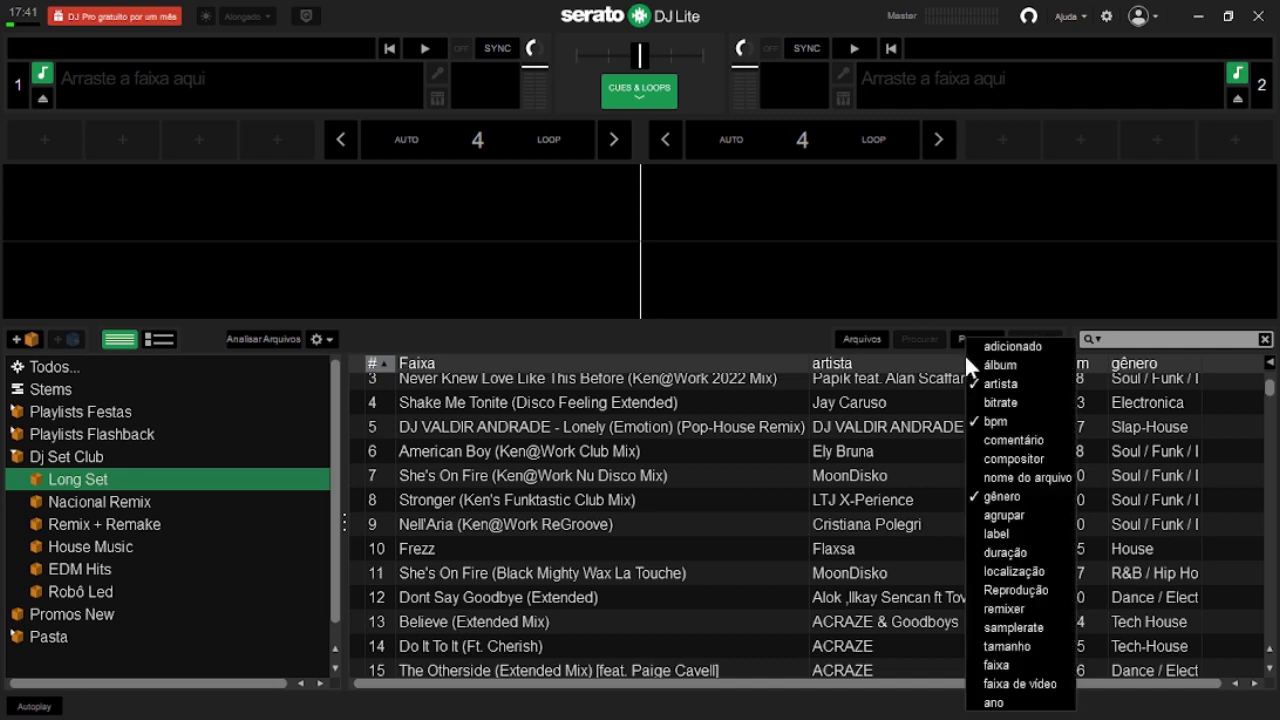
click(1014, 478)
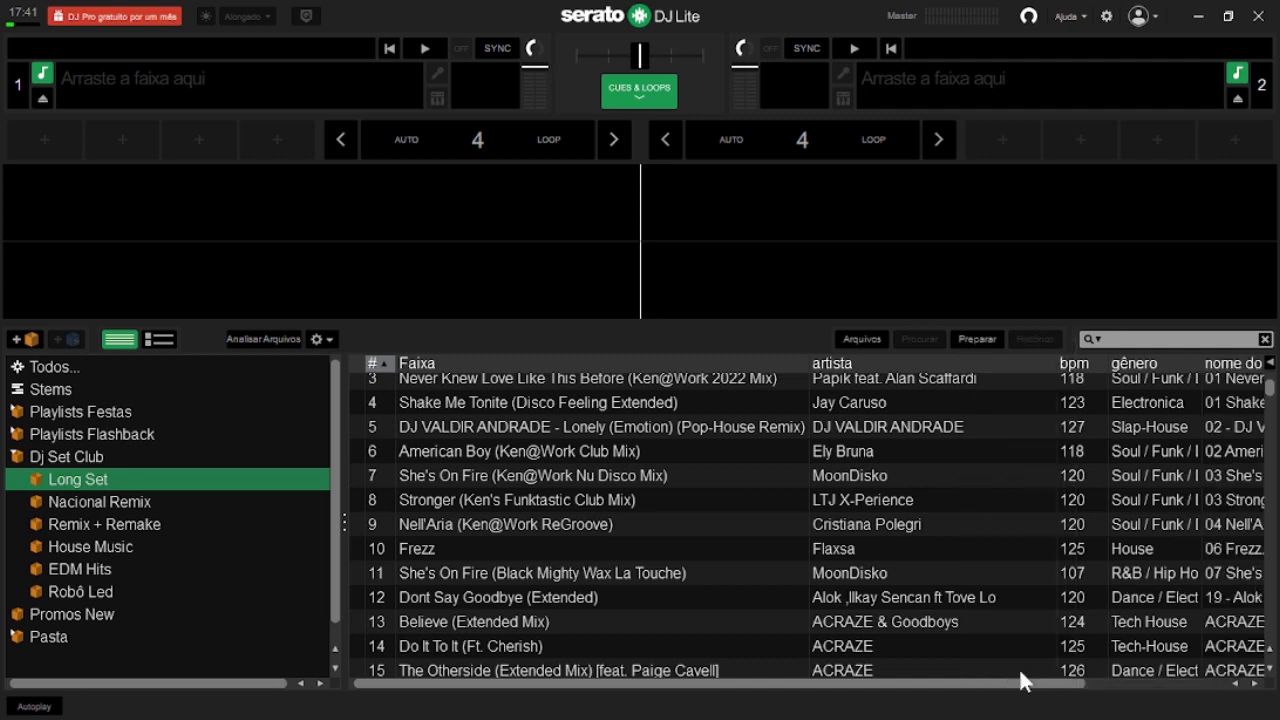
drag(1013, 686, 1228, 700)
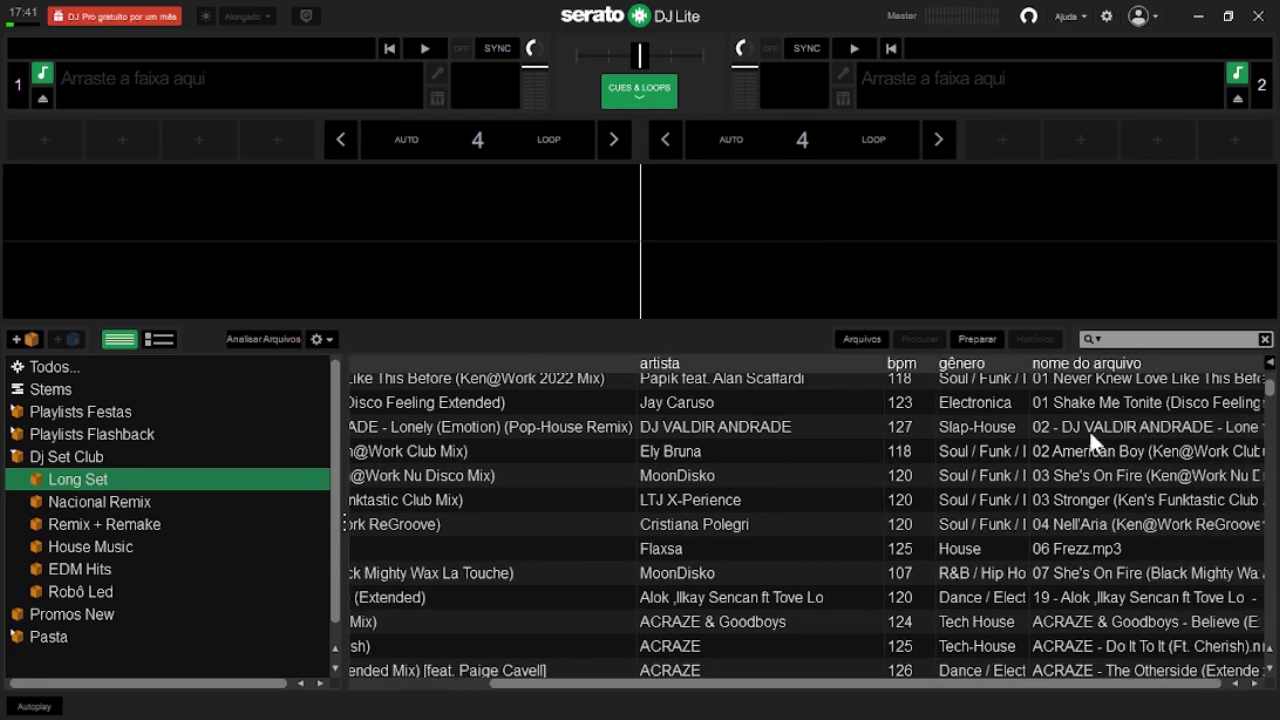
scroll(1185, 499, down, 3)
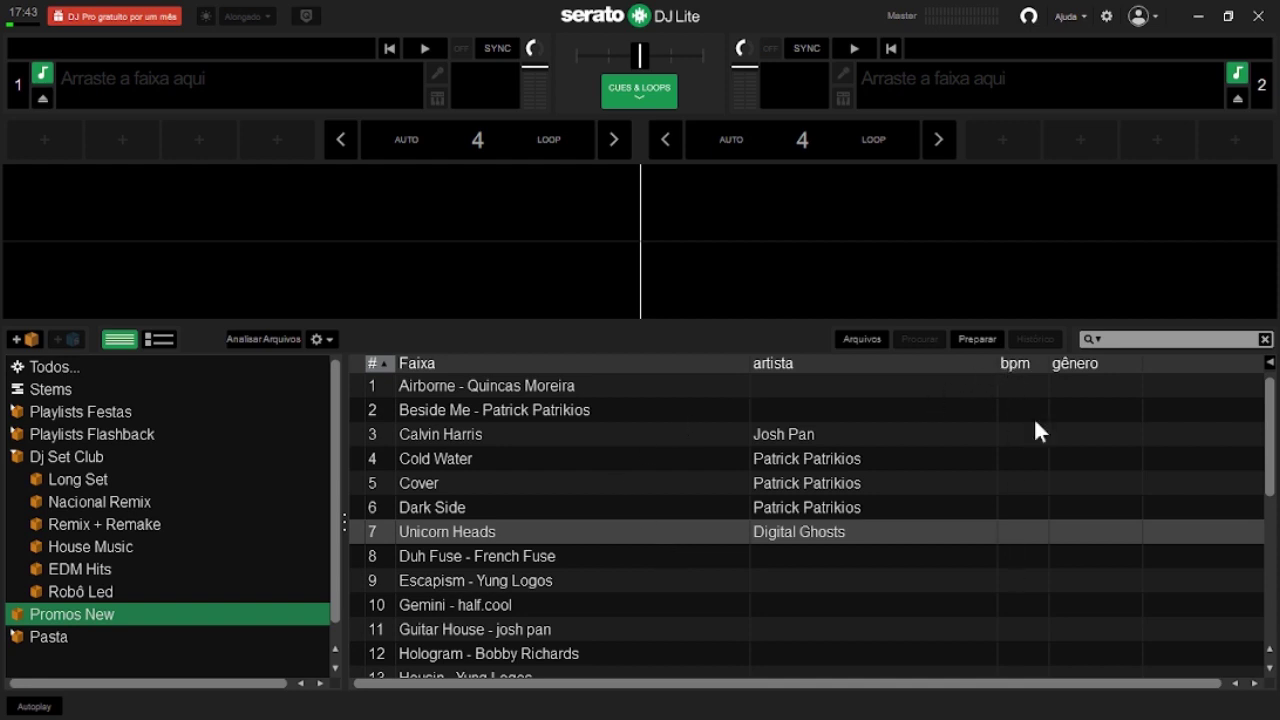
Step: Compare the artista, bpm and gênero details of the tracks in the Long Set, Pasta and Promos New crates
click(84, 476)
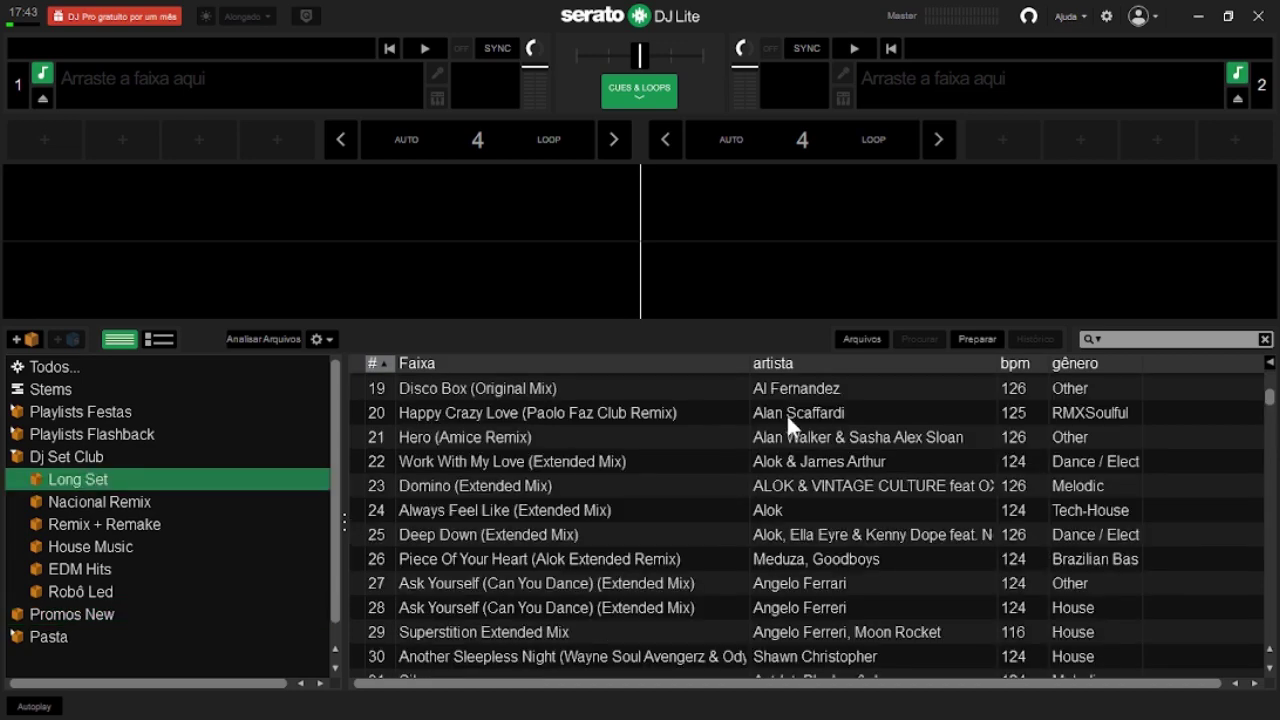
scroll(1009, 424, down, 3)
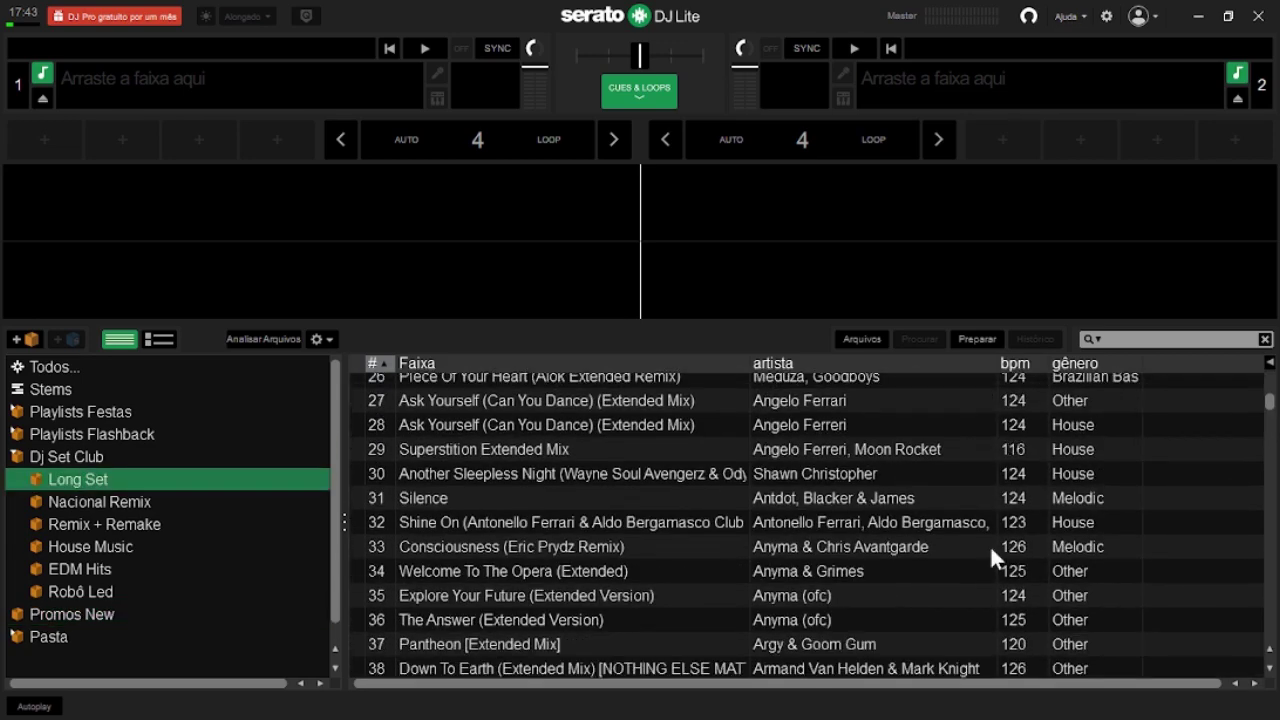
click(50, 637)
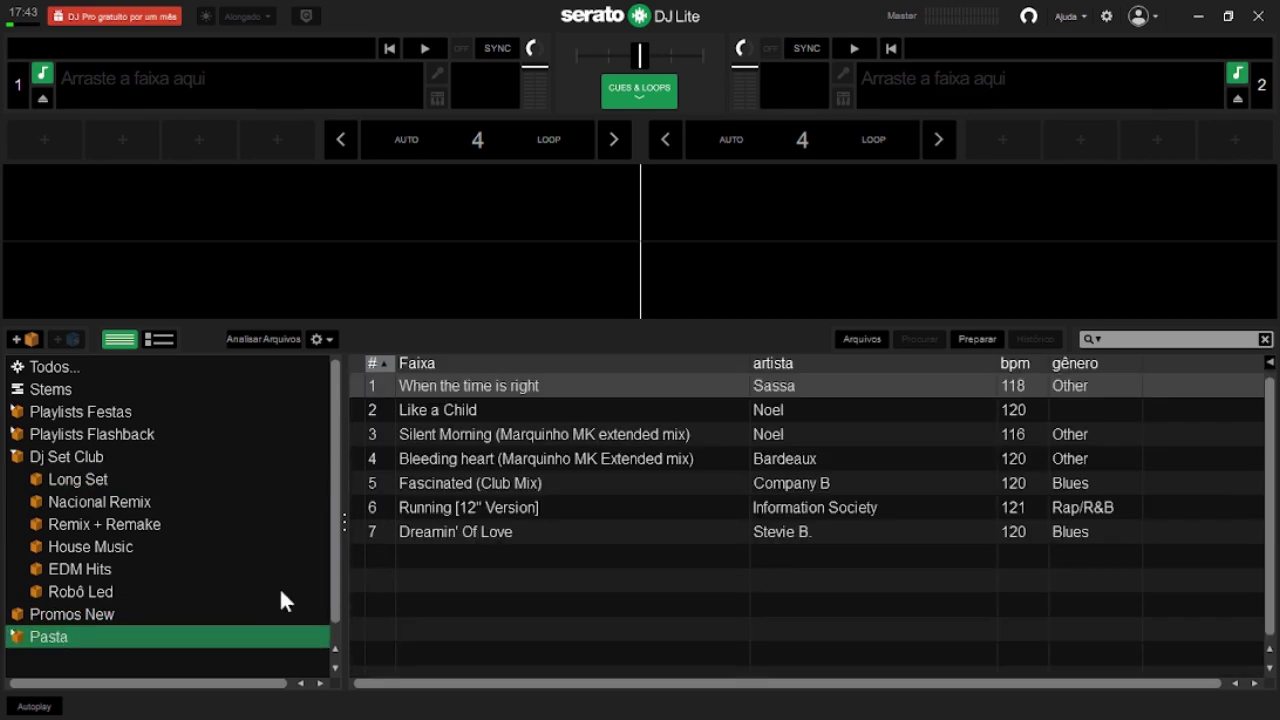
key(Up)
scroll(827, 526, down, 3)
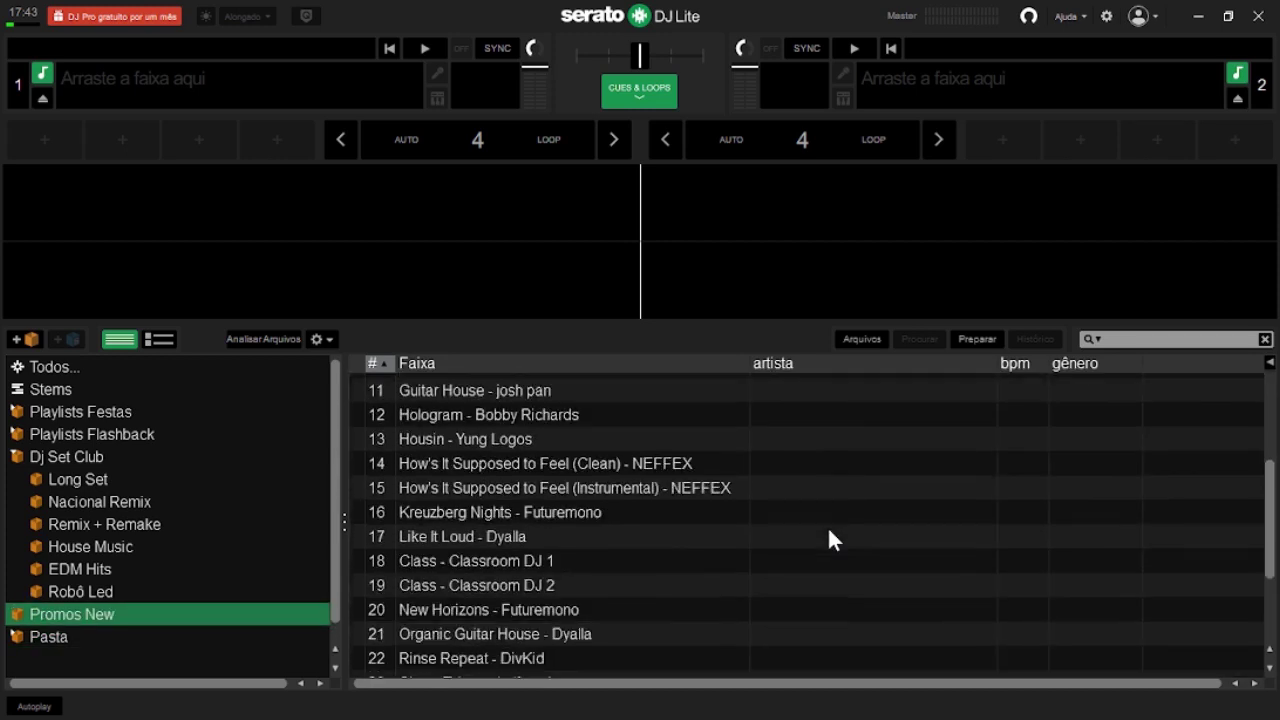
scroll(827, 526, up, 5)
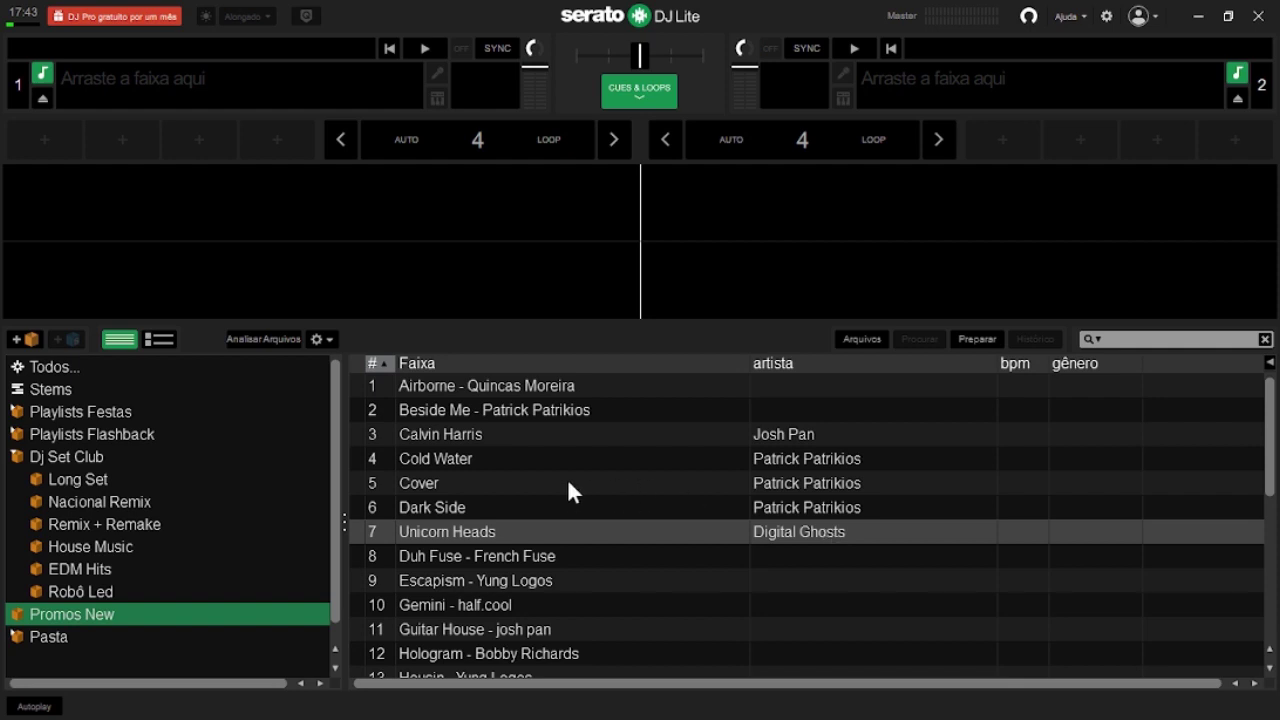
Step: Analyze the "Calvin Harris" track in Promos New to determine its BPM, and load it onto deck 1
click(435, 433)
drag(322, 385, 276, 343)
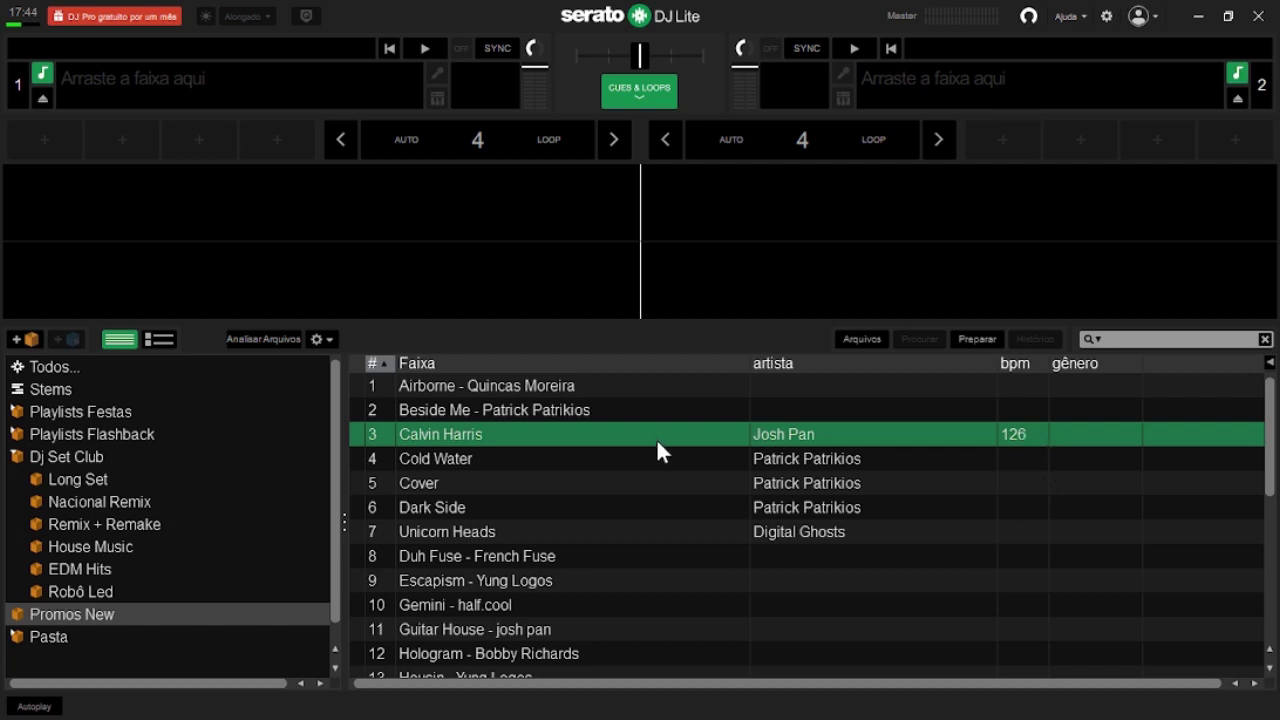
drag(659, 434, 648, 208)
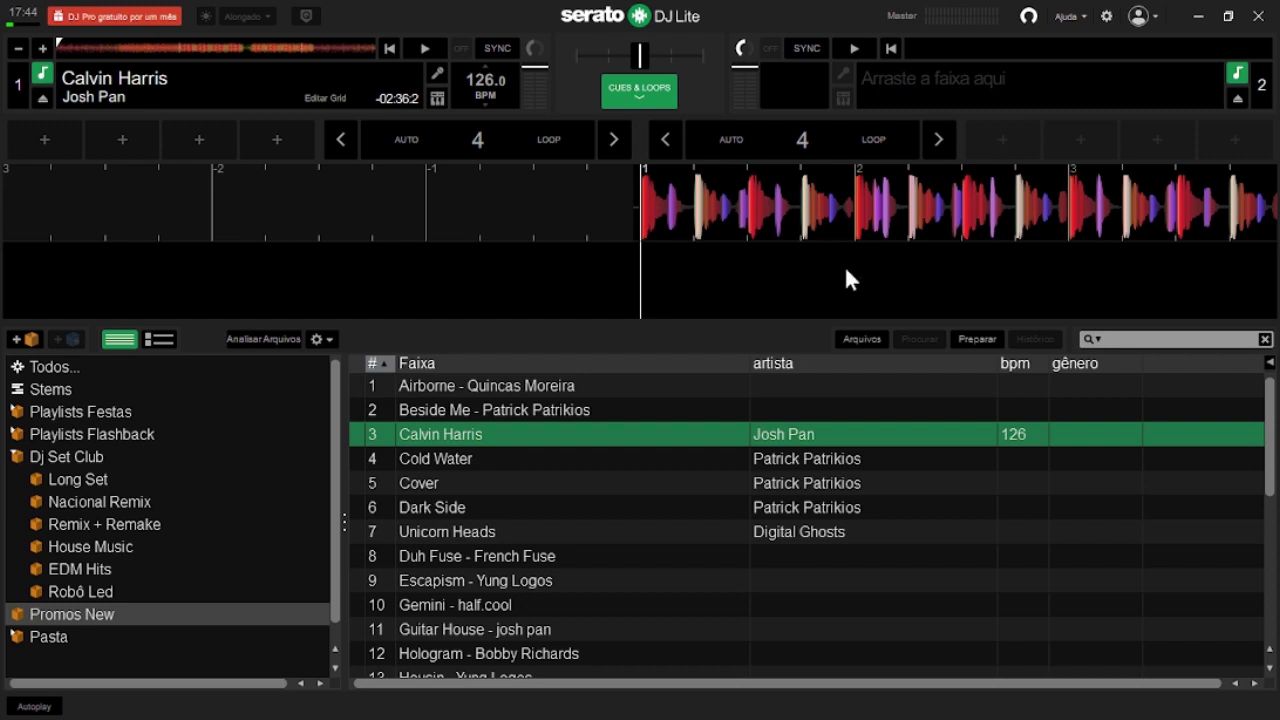
Step: Analyze tracks 4 to 7 of Promos New together, from "Cold Water" to "Unicorn Heads", to determine their BPM
click(818, 454)
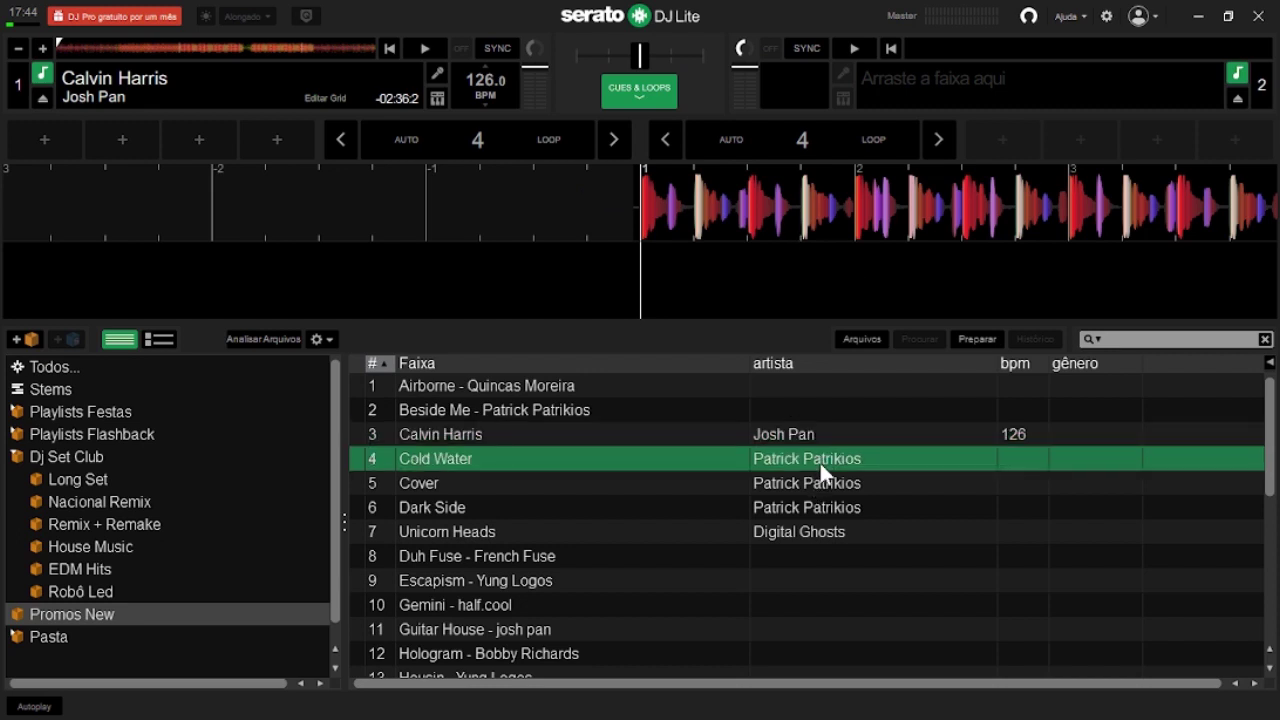
drag(819, 460, 729, 516)
drag(436, 459, 280, 343)
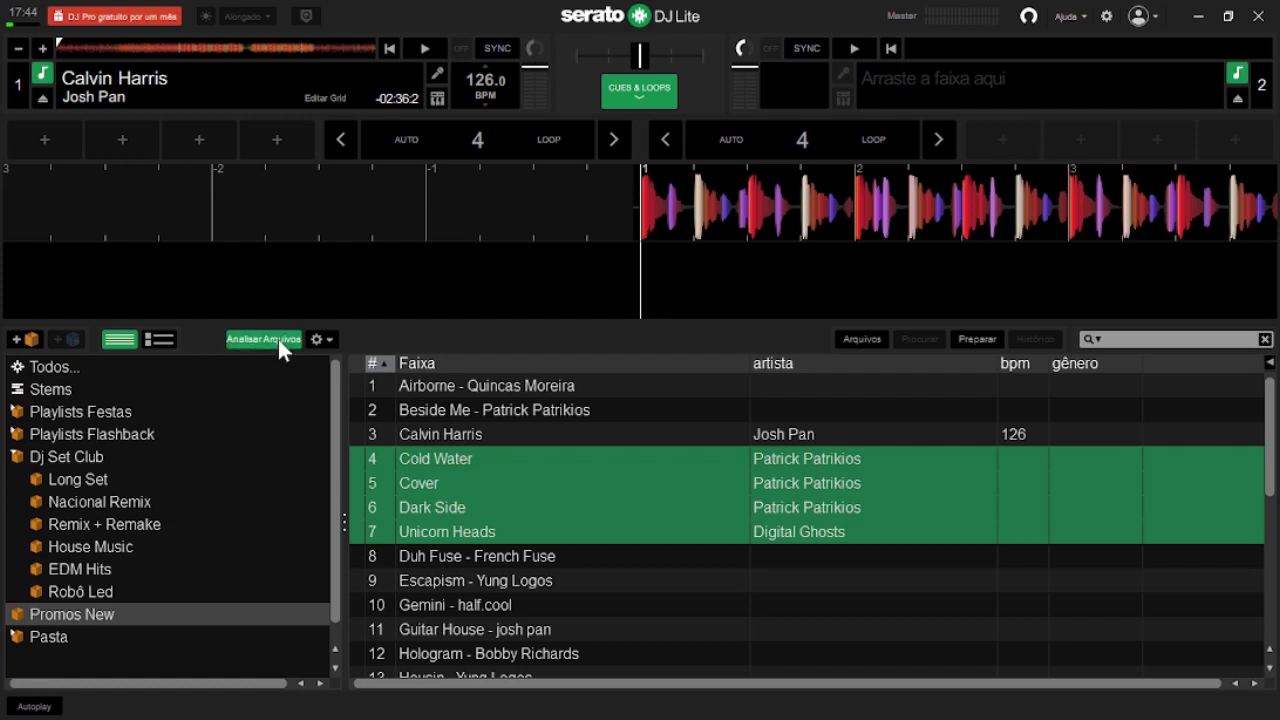
drag(278, 339, 278, 339)
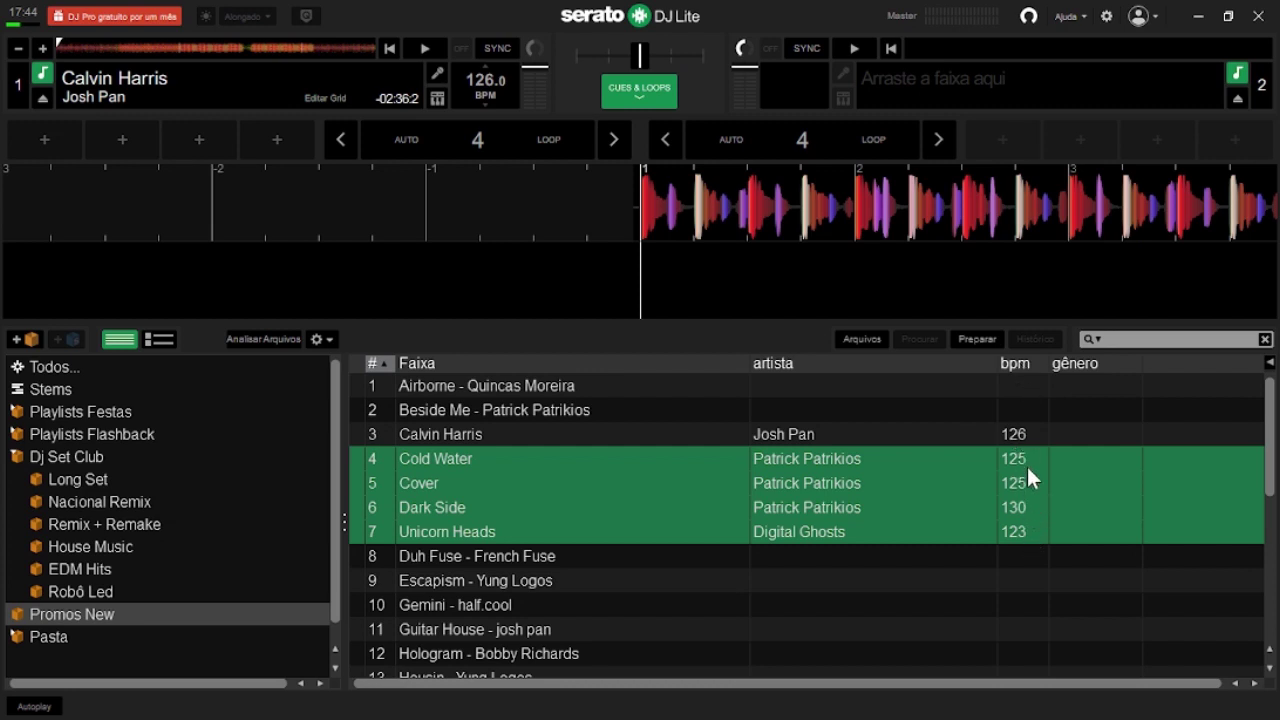
Step: Review the BPM Range choices in the analysis settings, keep None, and select "Guitar House - josh pan" in the track list
click(322, 340)
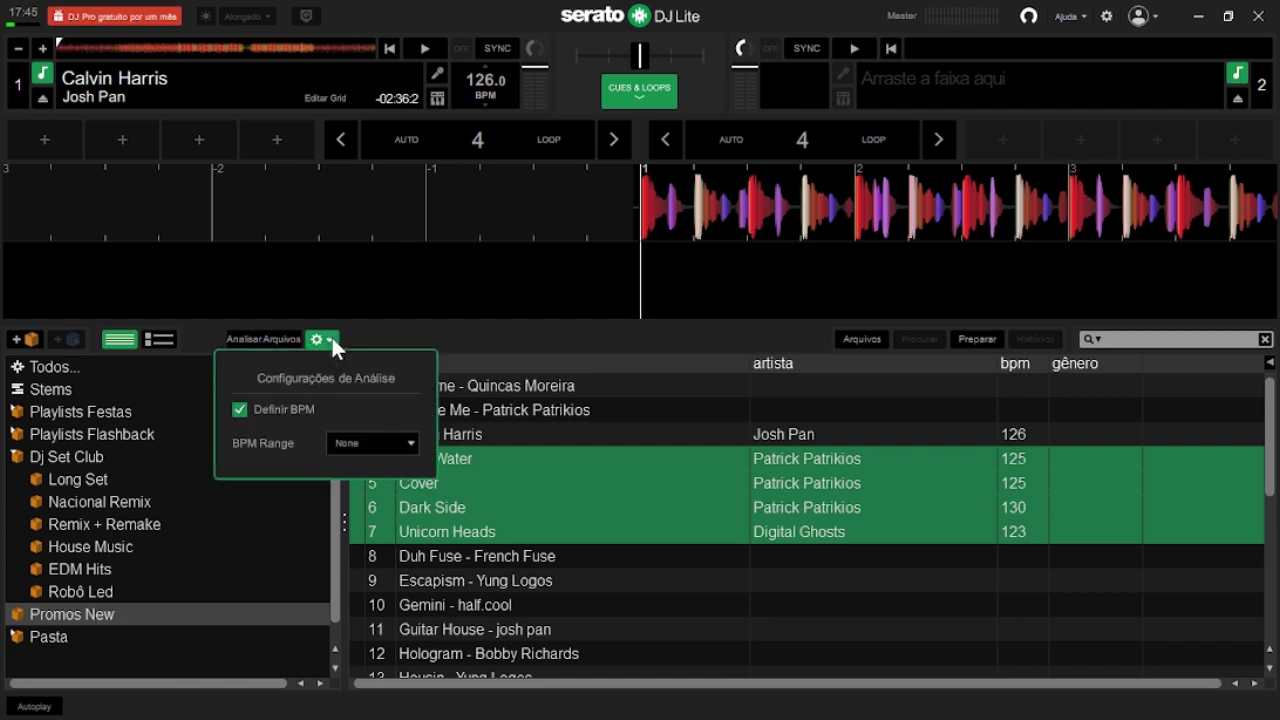
click(407, 445)
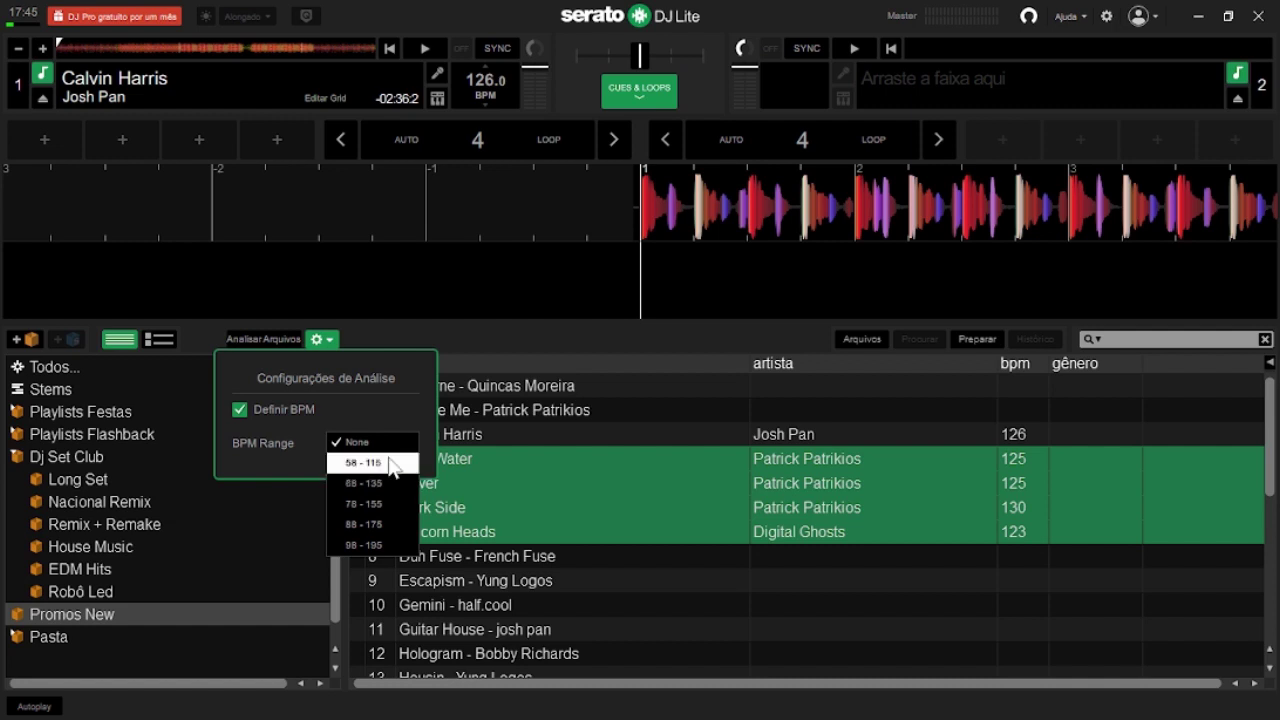
click(380, 445)
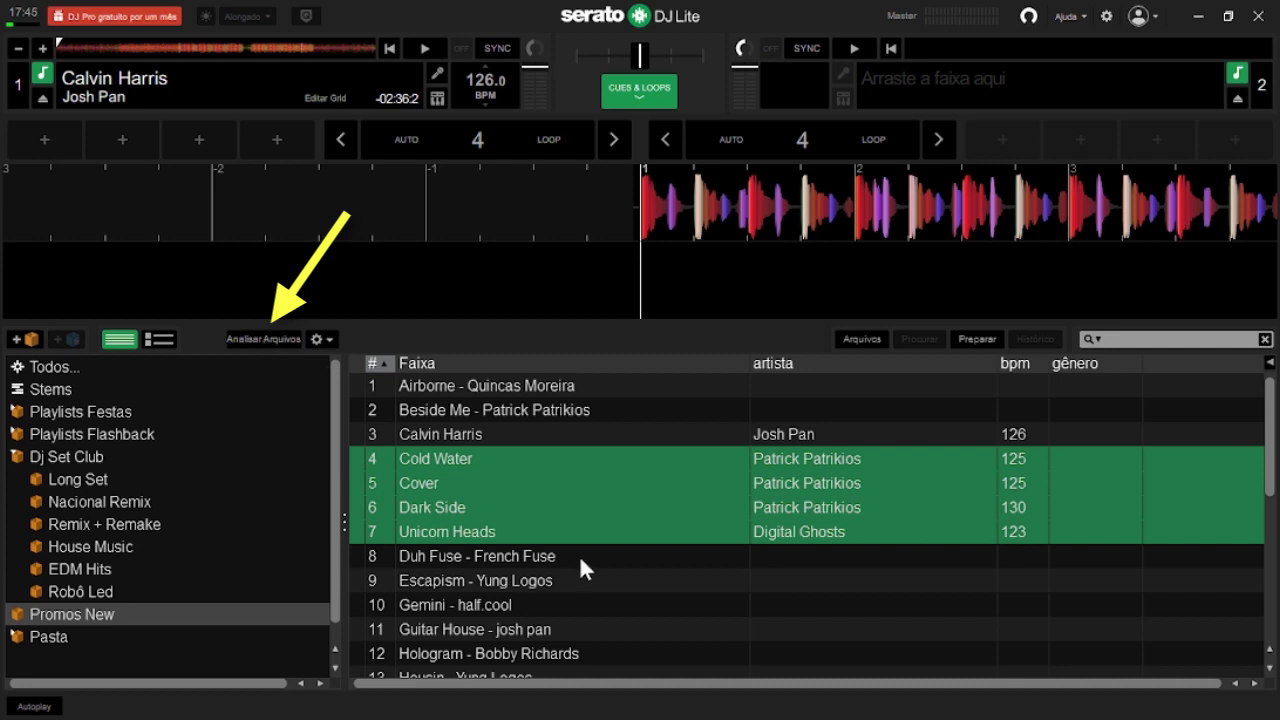
click(450, 626)
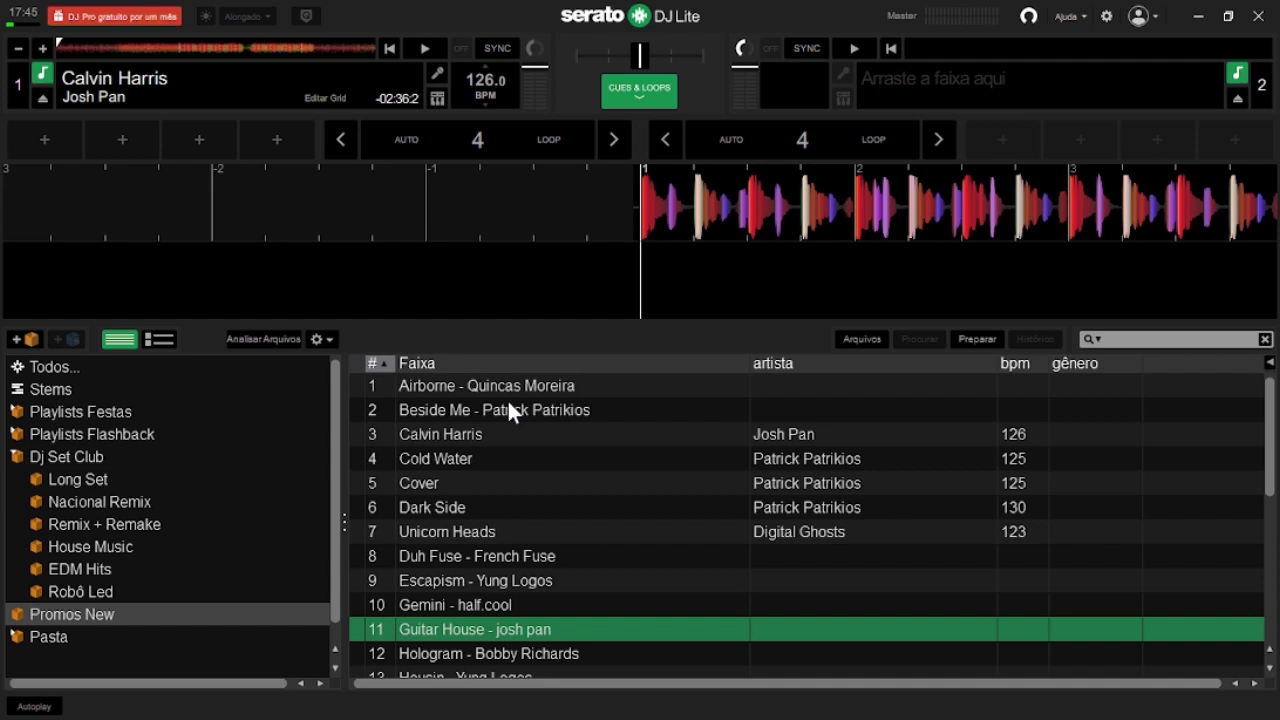
Step: Show the Preparar area and add the track "Frezz" from the House Music subcrate to it
click(979, 336)
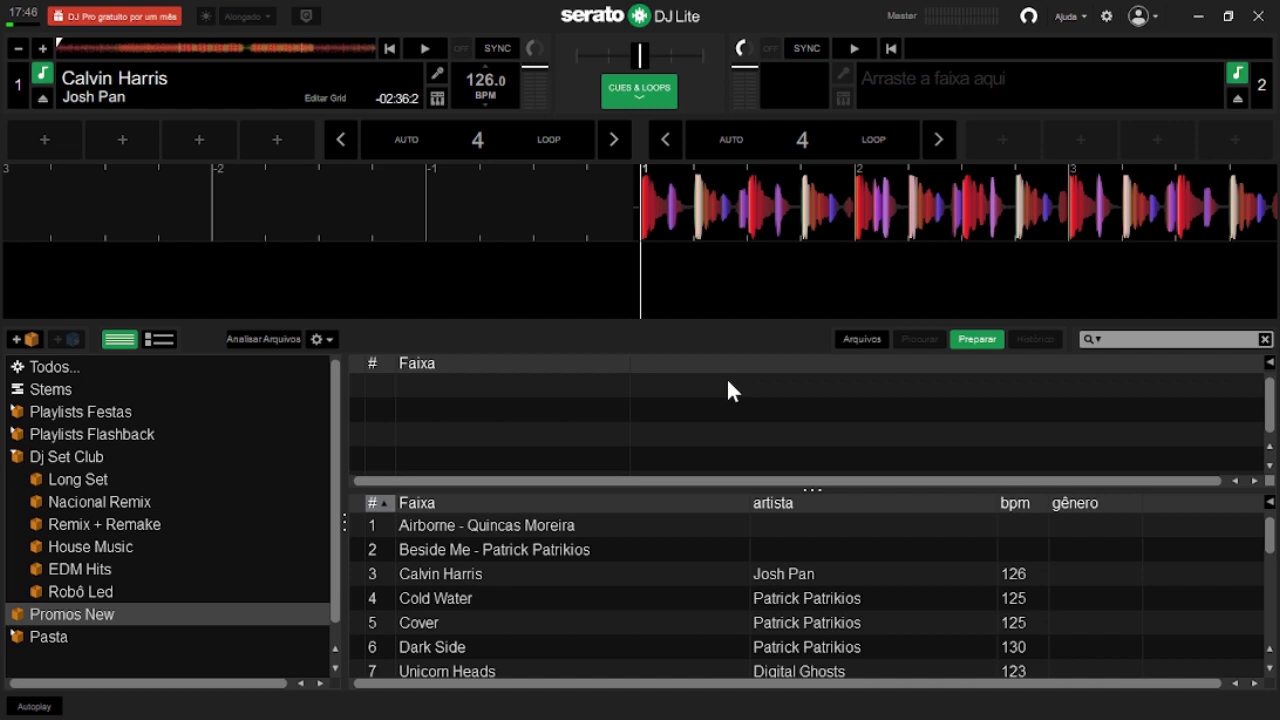
click(66, 547)
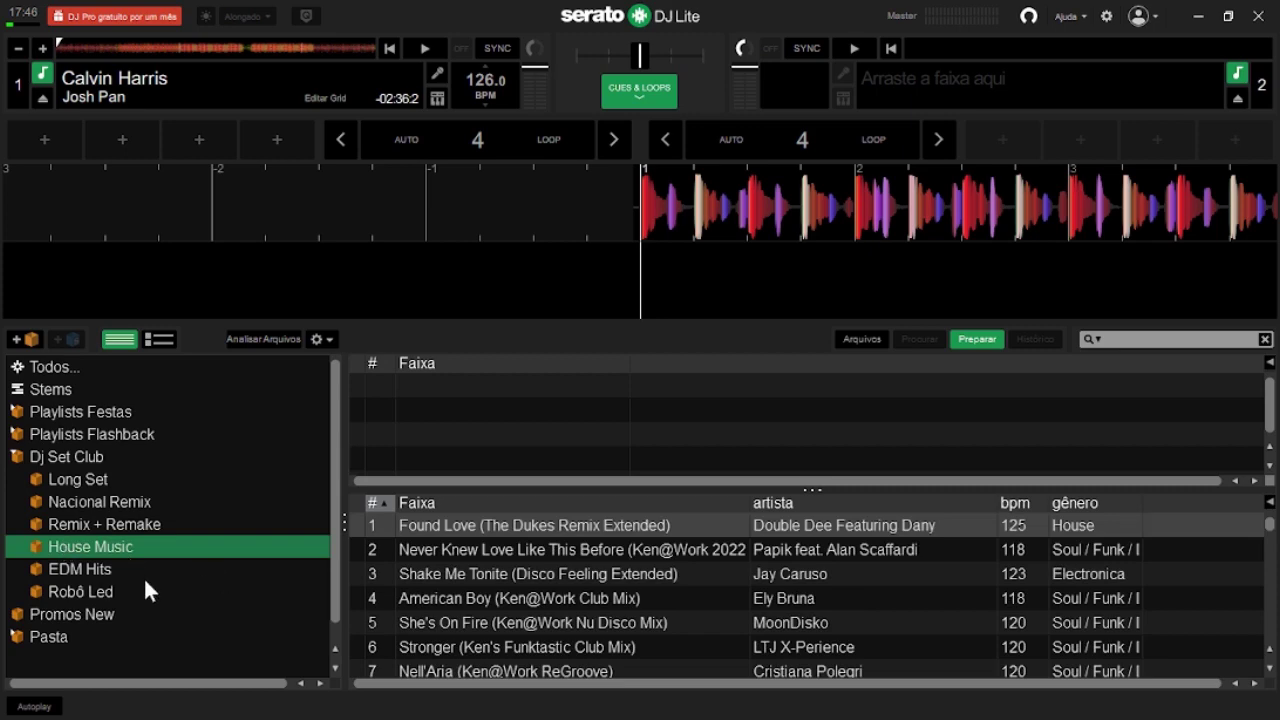
scroll(470, 608, down, 8)
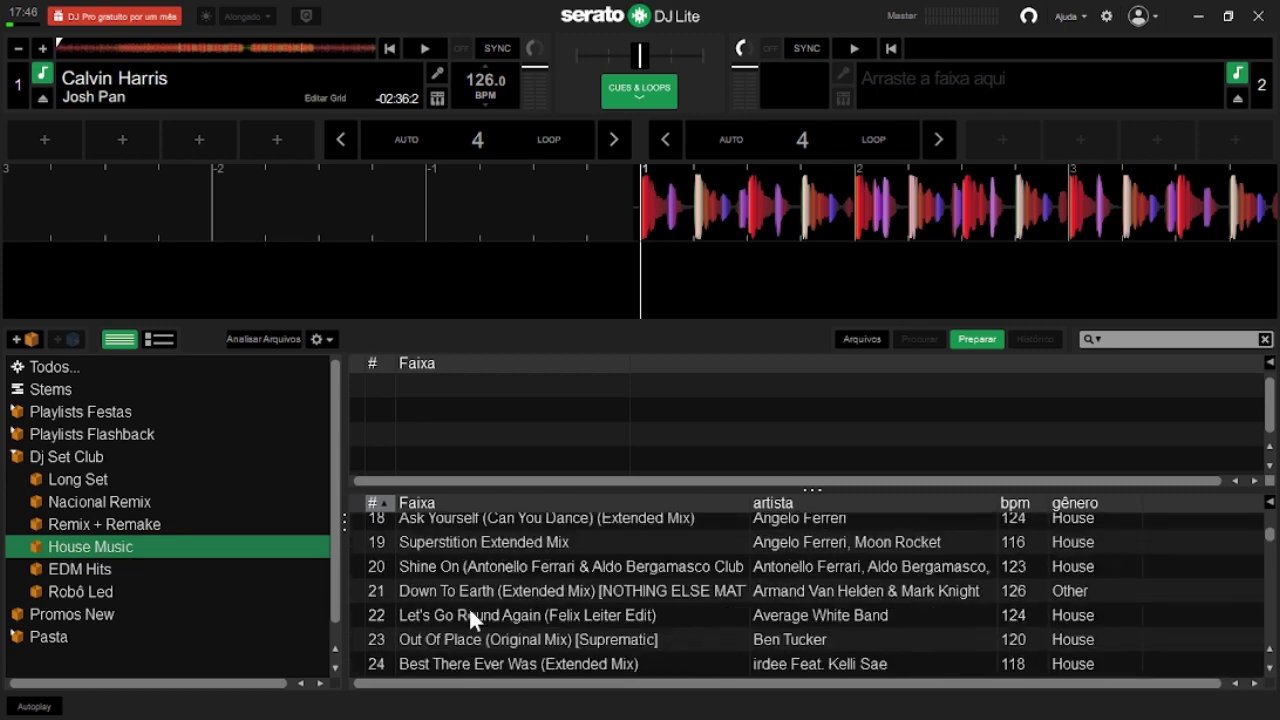
scroll(468, 606, up, 8)
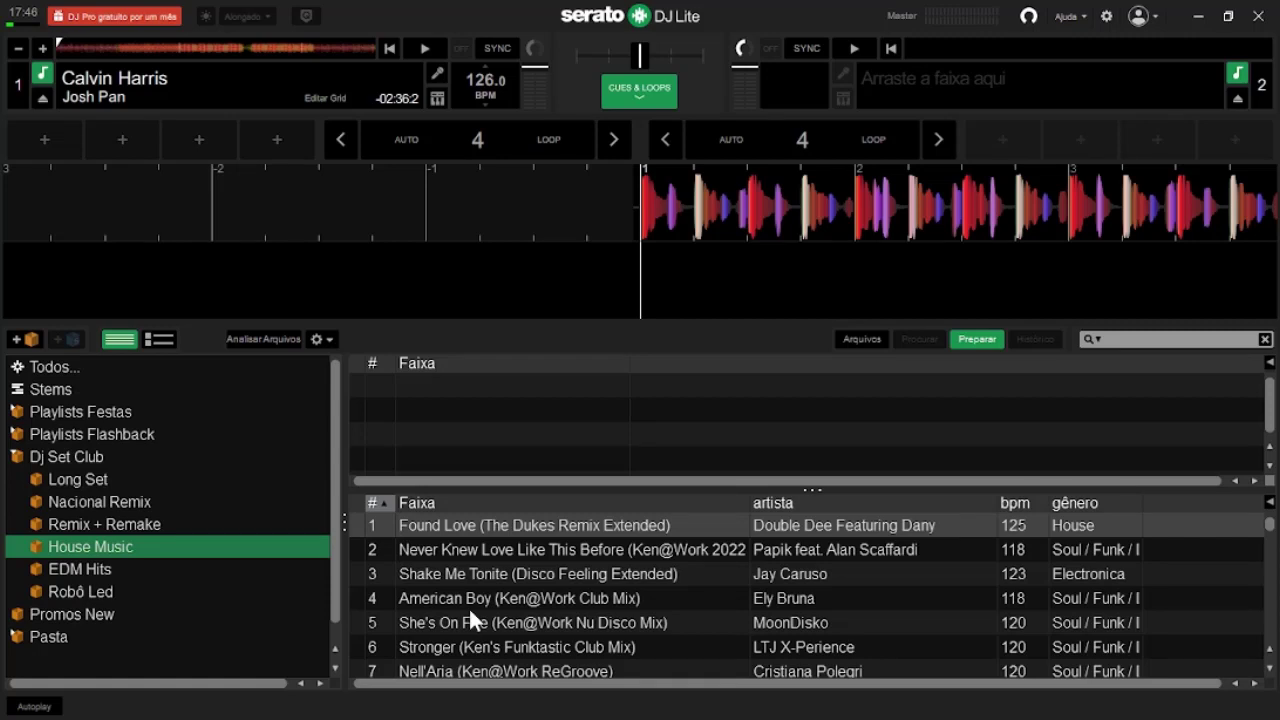
scroll(468, 606, down, 2)
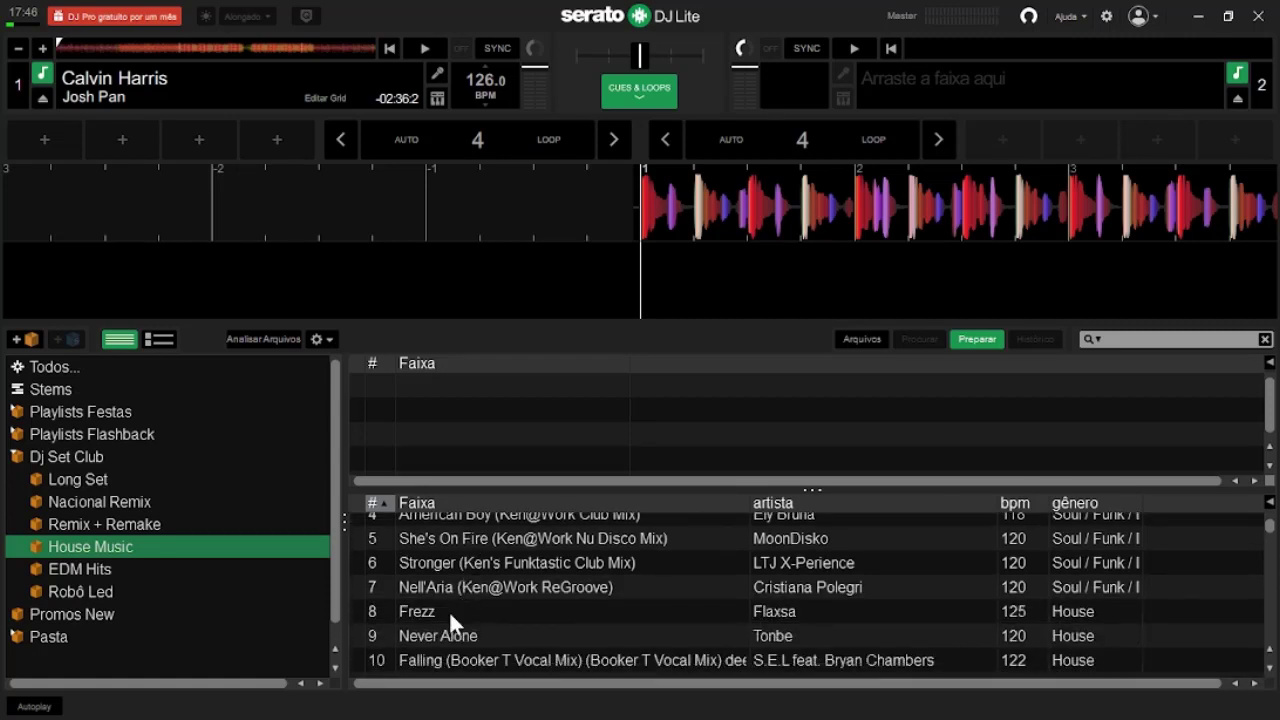
drag(427, 610, 477, 444)
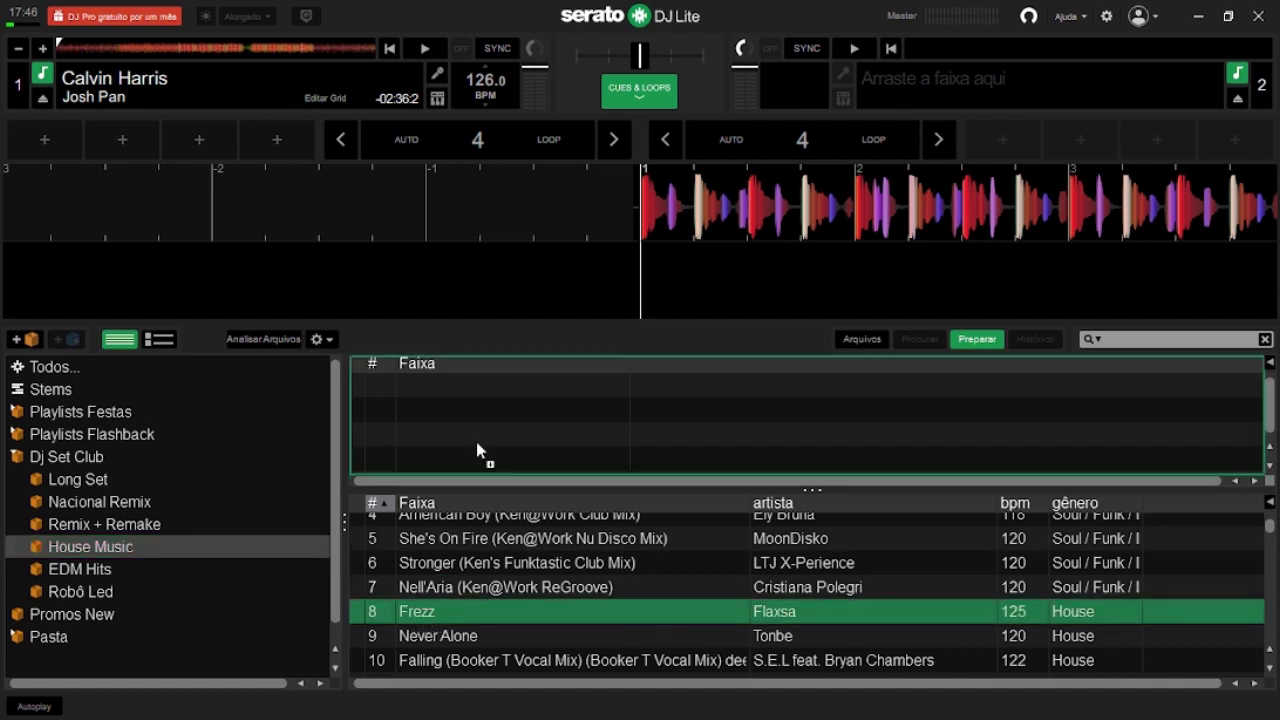
drag(496, 397, 496, 398)
Step: Add "Stronger", "Never Alone", "Native Riddim" and "Ride Like The Wind" to the Preparar list, and enlarge the list area to show all its tracks
drag(454, 560, 466, 440)
drag(425, 633, 438, 448)
scroll(446, 544, down, 1)
drag(446, 614, 491, 437)
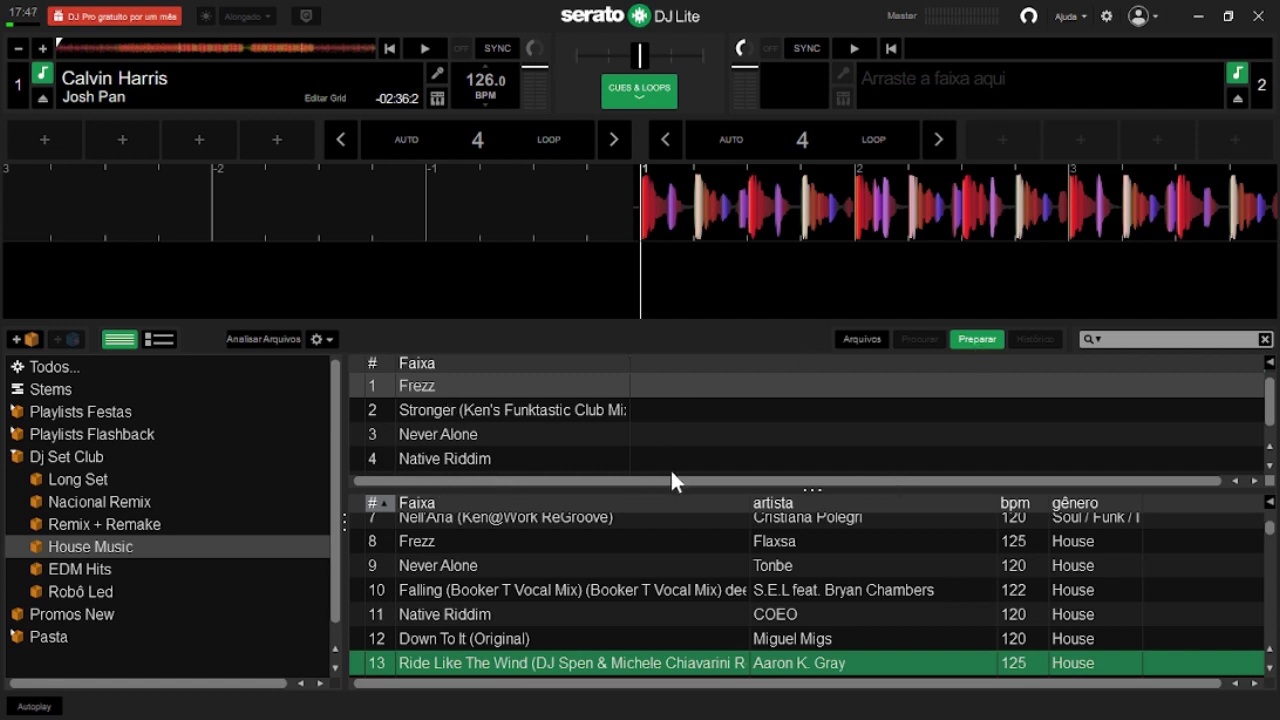
drag(809, 494, 810, 548)
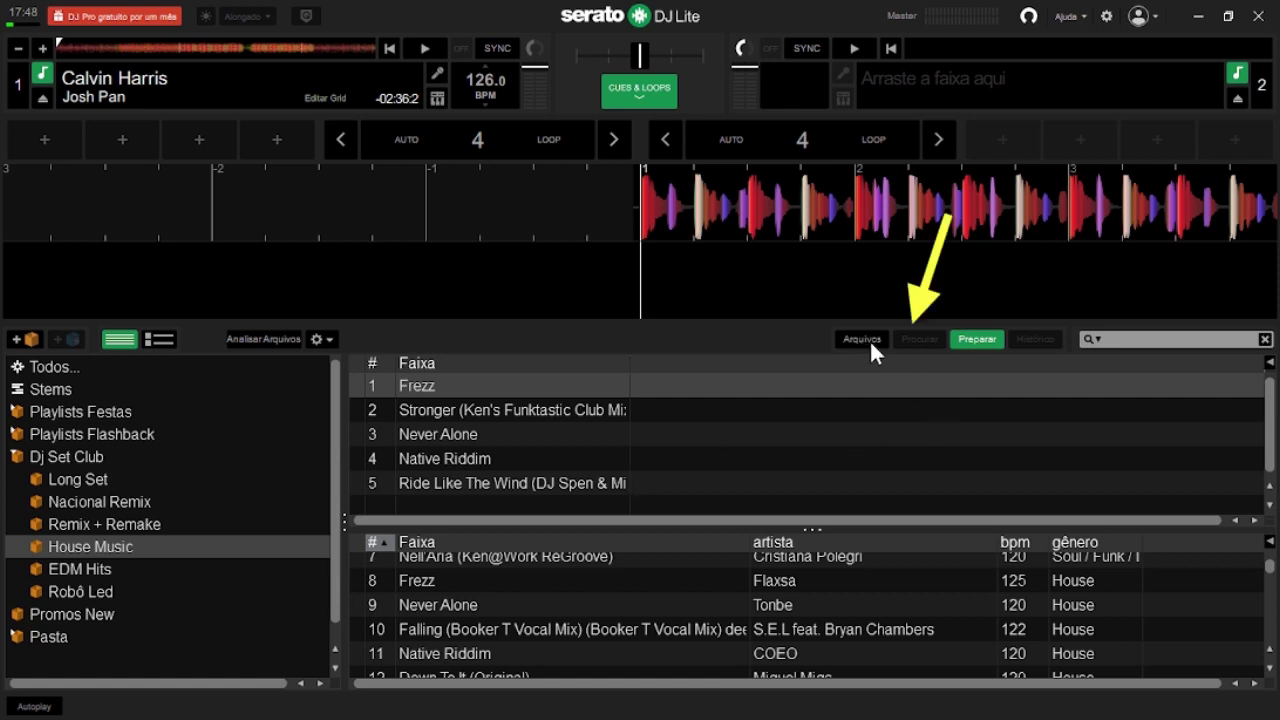
Step: Try to show the Procurar area, and display the Remix + Remake subcrate with the Preparar area hidden
click(922, 337)
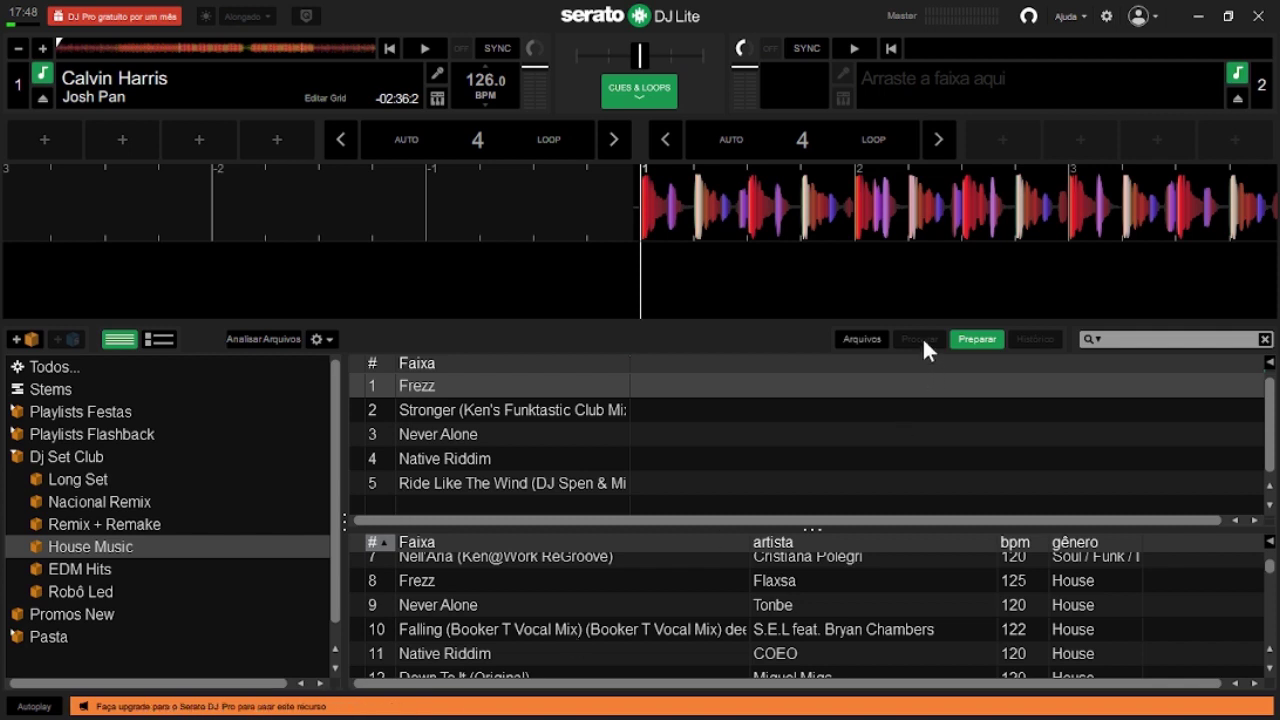
click(94, 524)
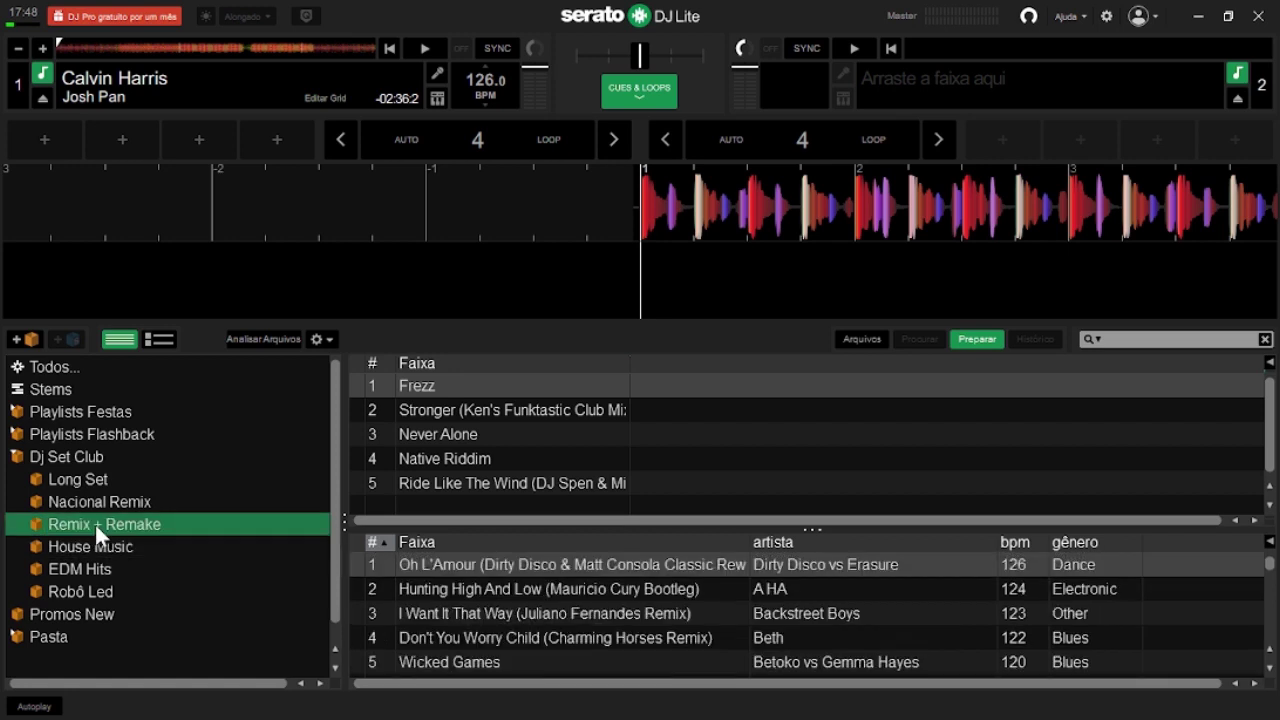
click(972, 339)
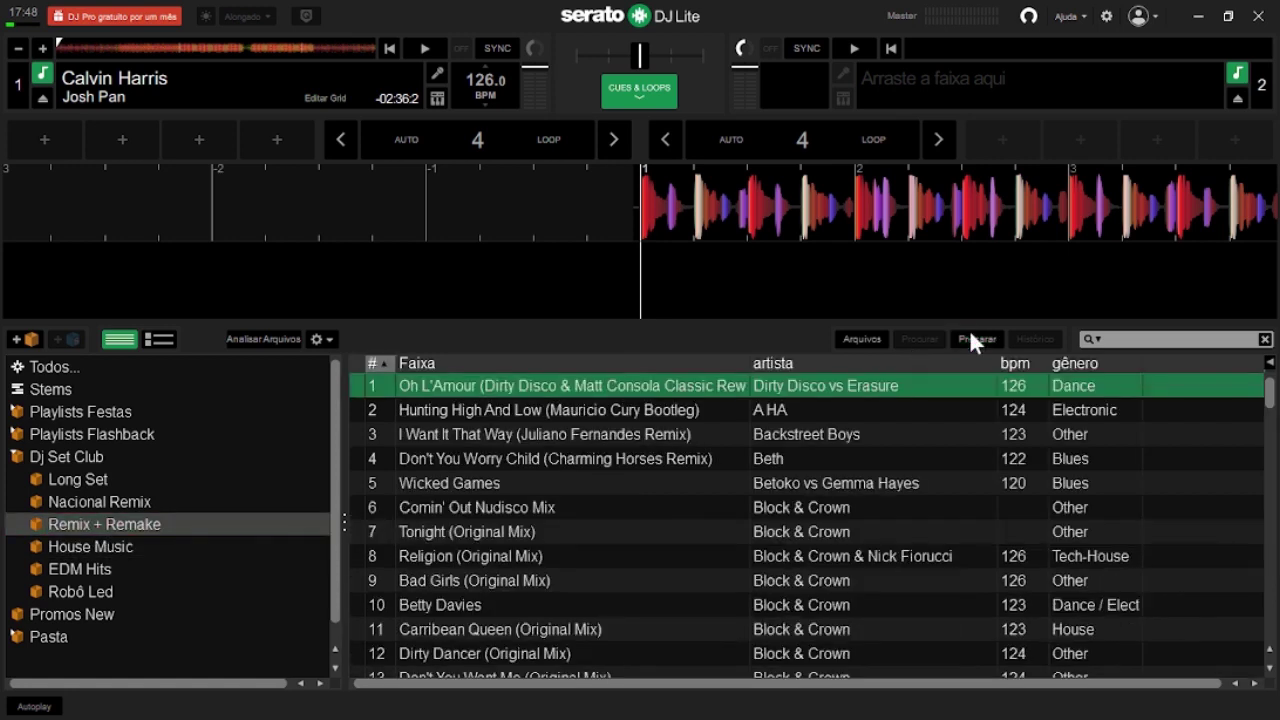
Step: Look through the Remix + Remake tracks in the album artwork view, and return to the simple text list
click(160, 339)
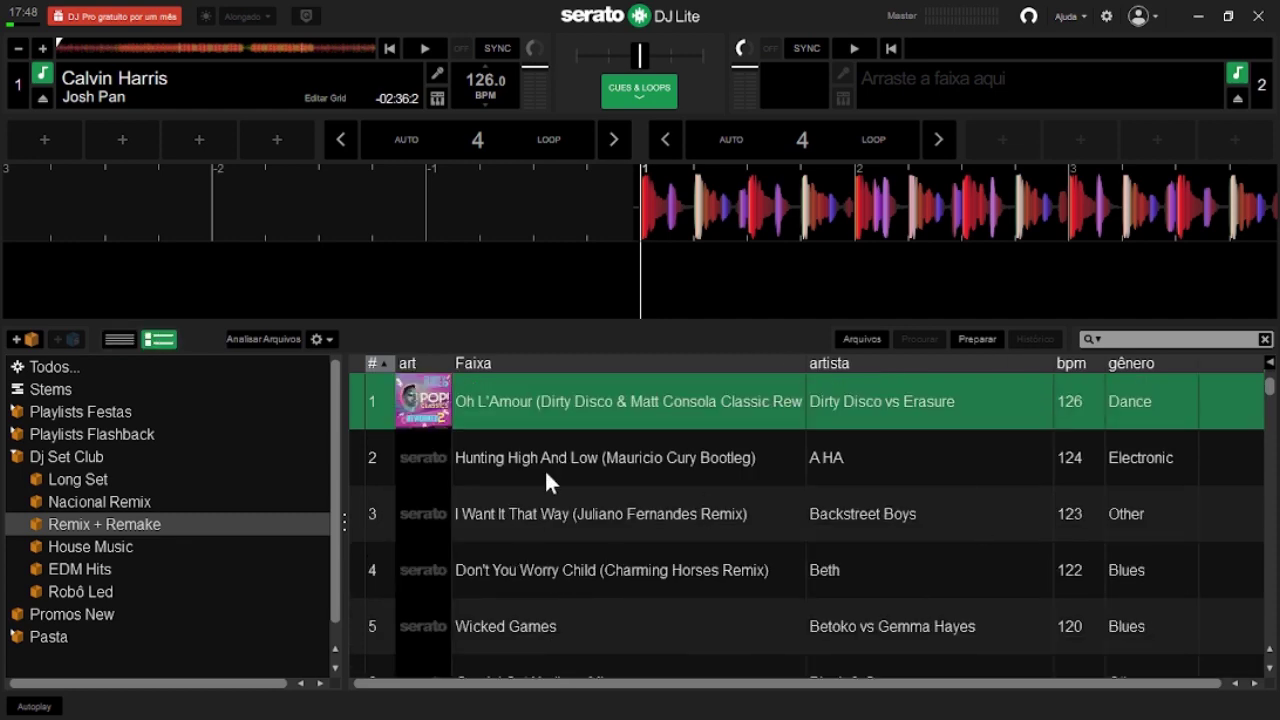
scroll(715, 456, down, 4)
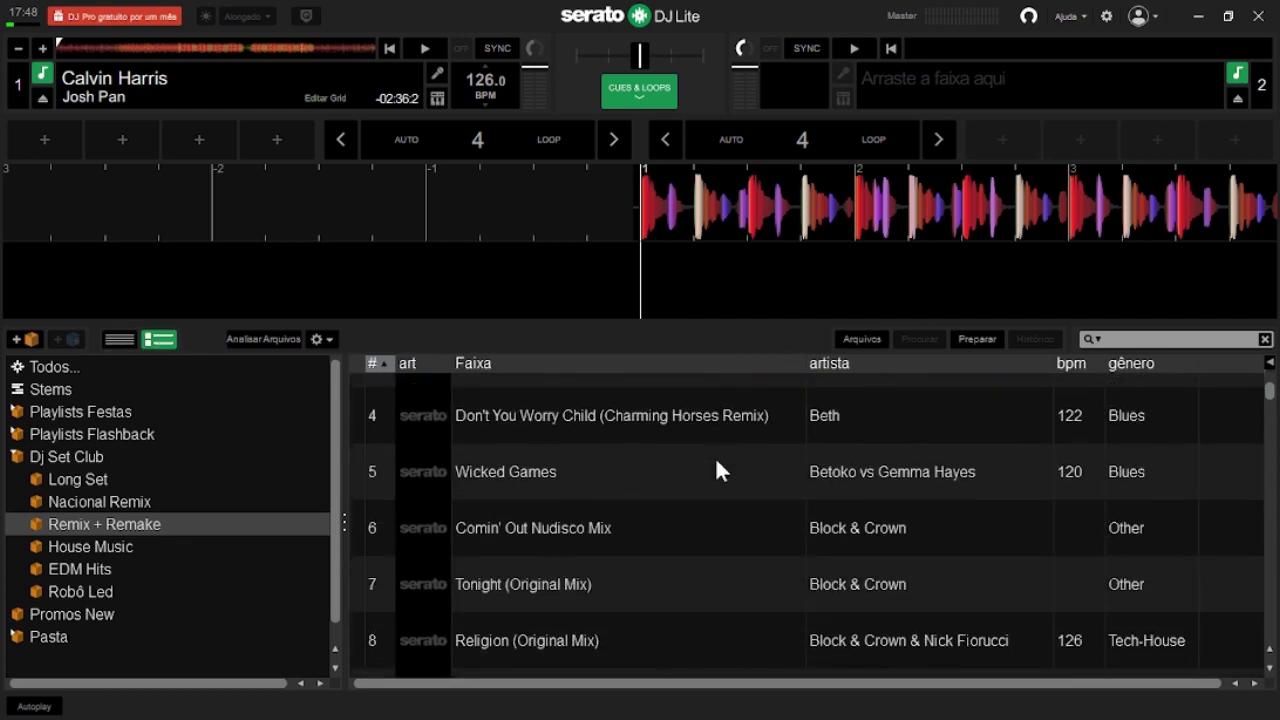
scroll(595, 475, up, 4)
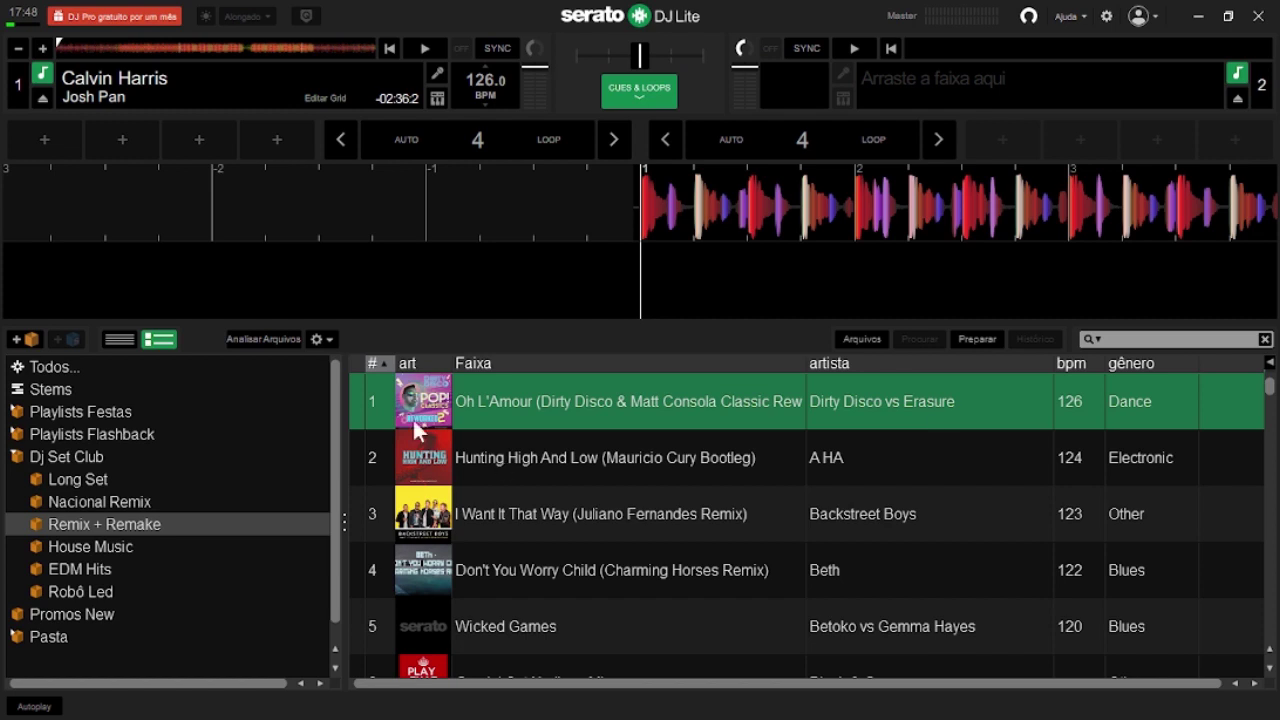
click(119, 341)
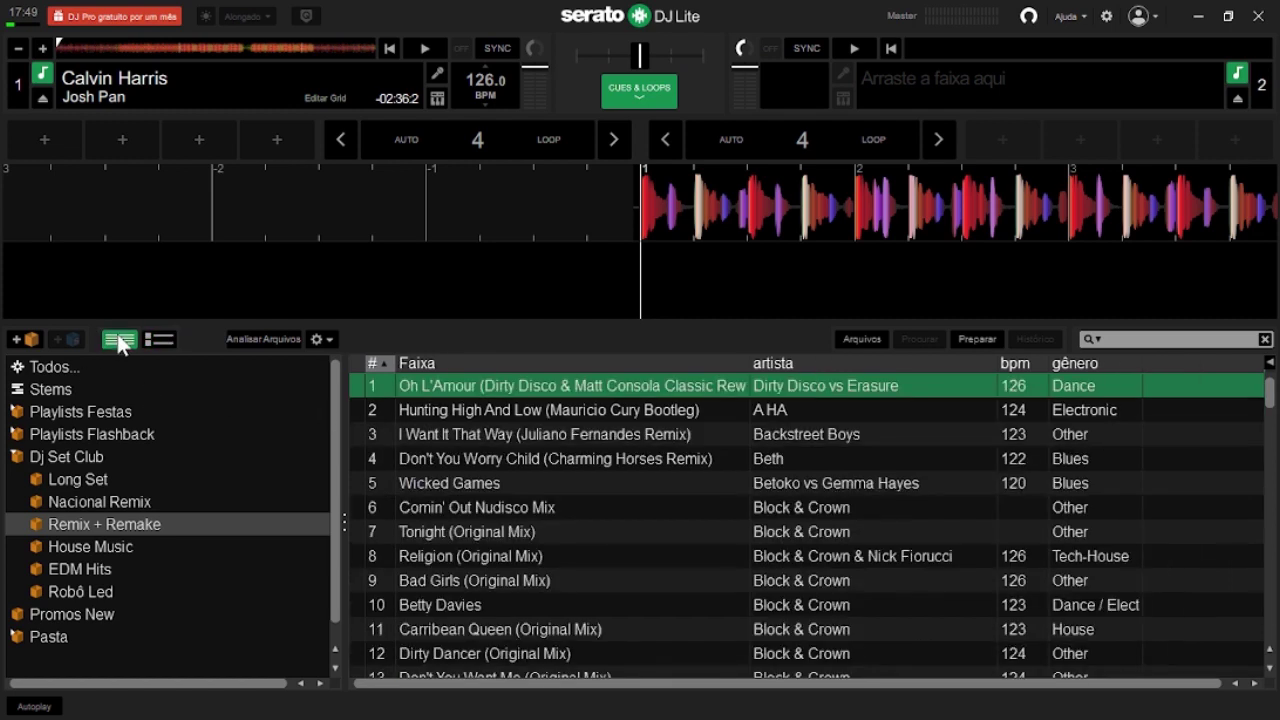